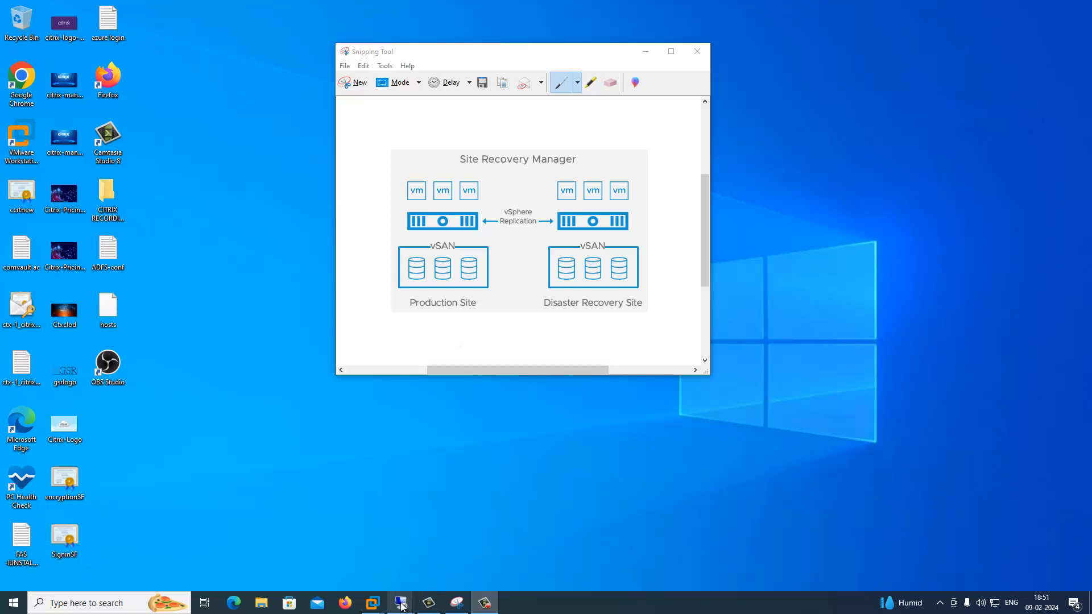
- Switch to the 192.168.1.20 remote session and compare the production and DR vCenter inventories in vSphere Client
mouse_move(402, 607)
click(351, 552)
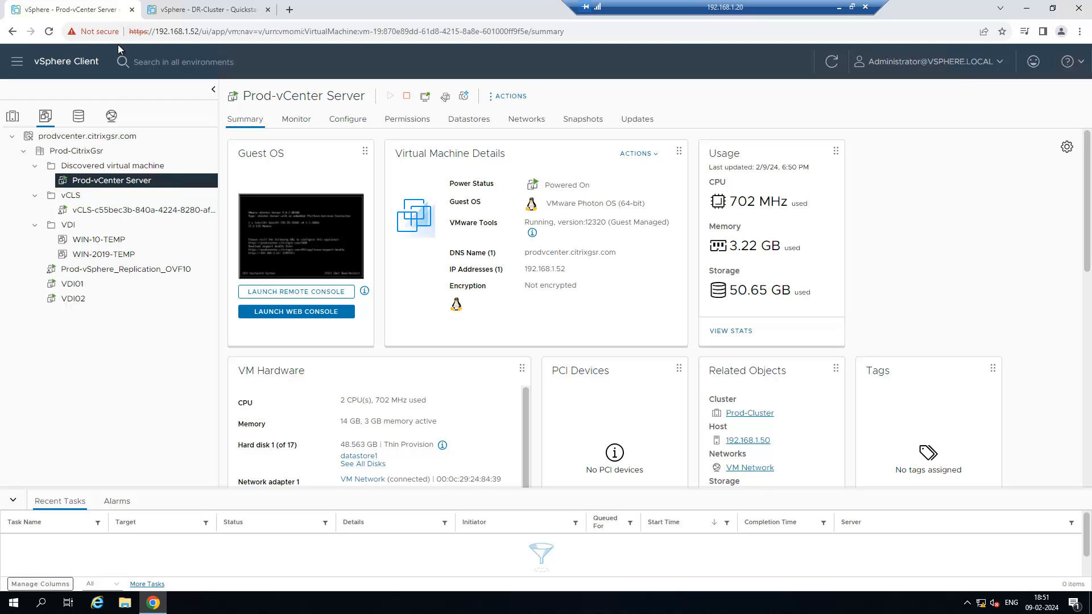
click(207, 10)
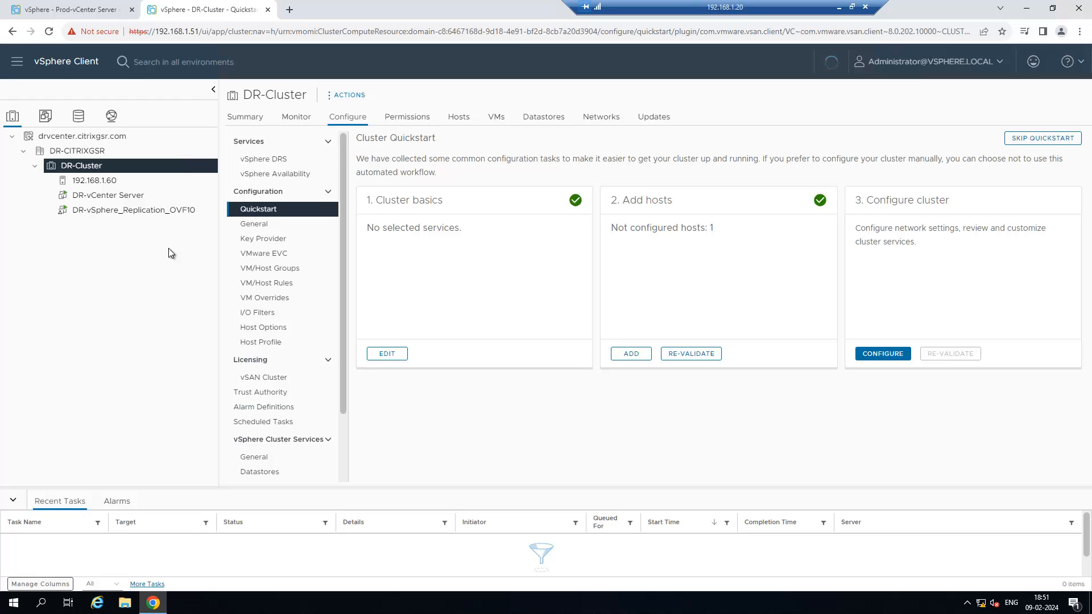
click(70, 10)
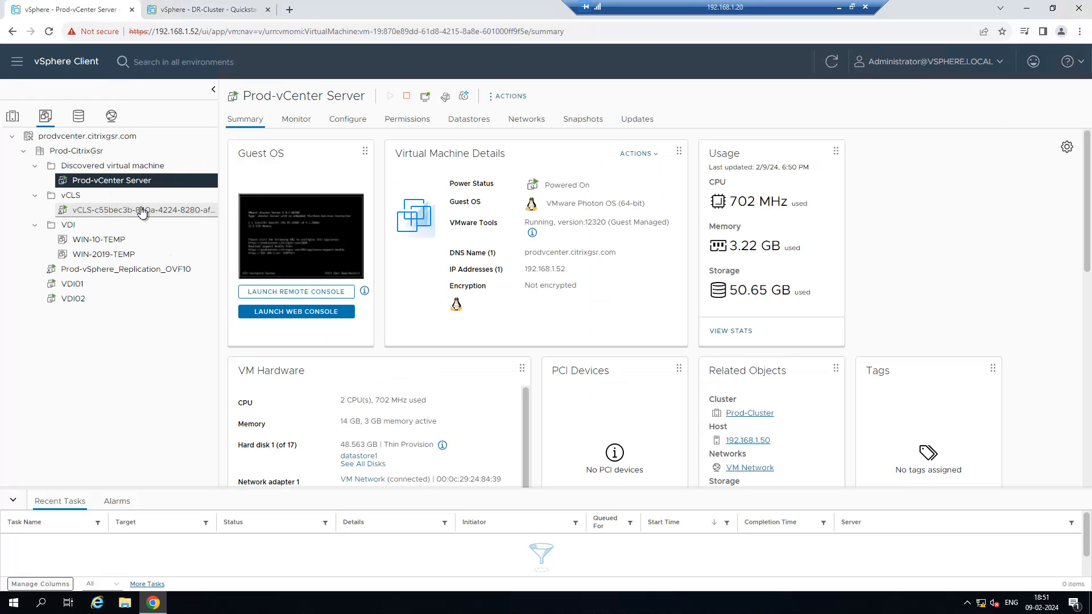
click(190, 4)
click(74, 9)
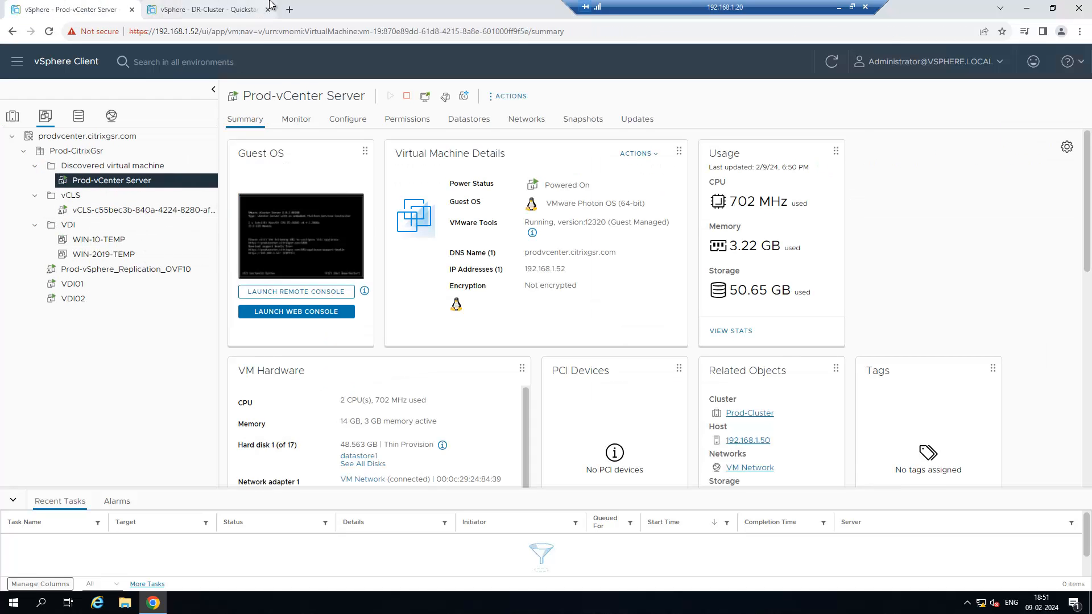
click(246, 7)
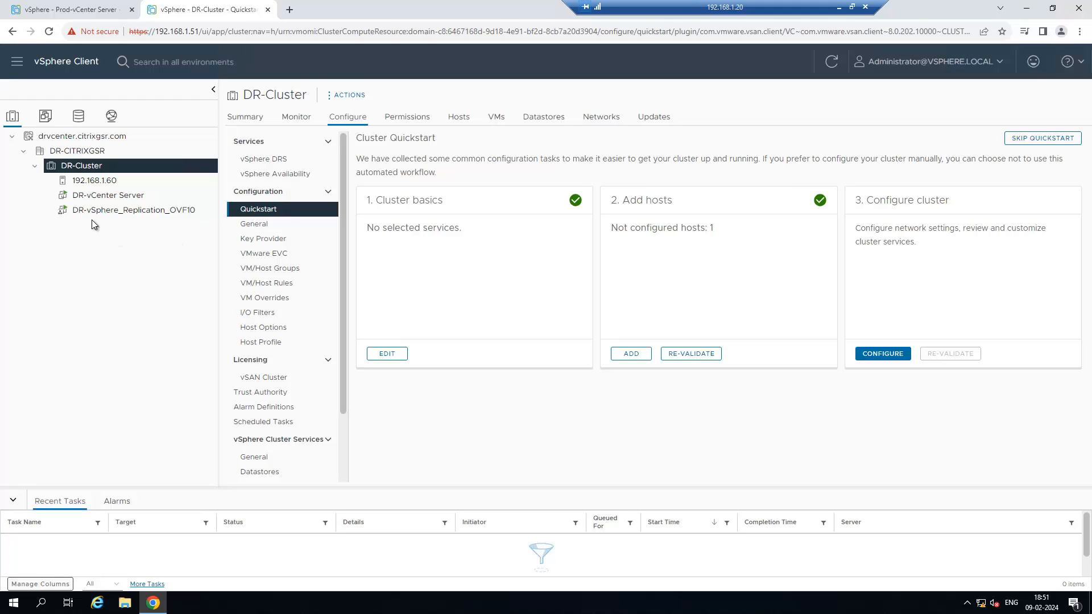
click(79, 9)
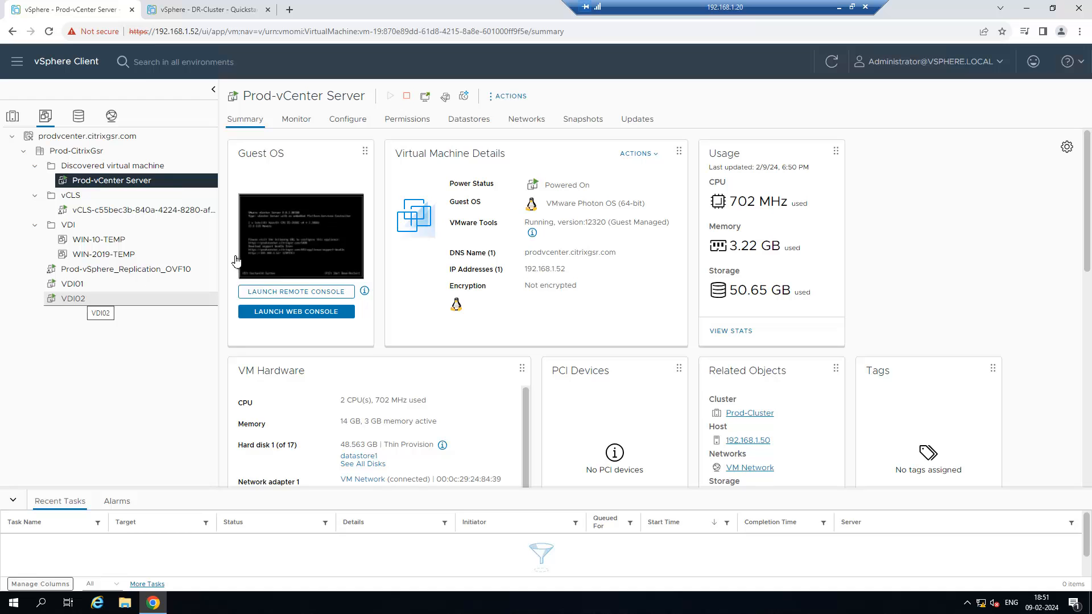
click(839, 7)
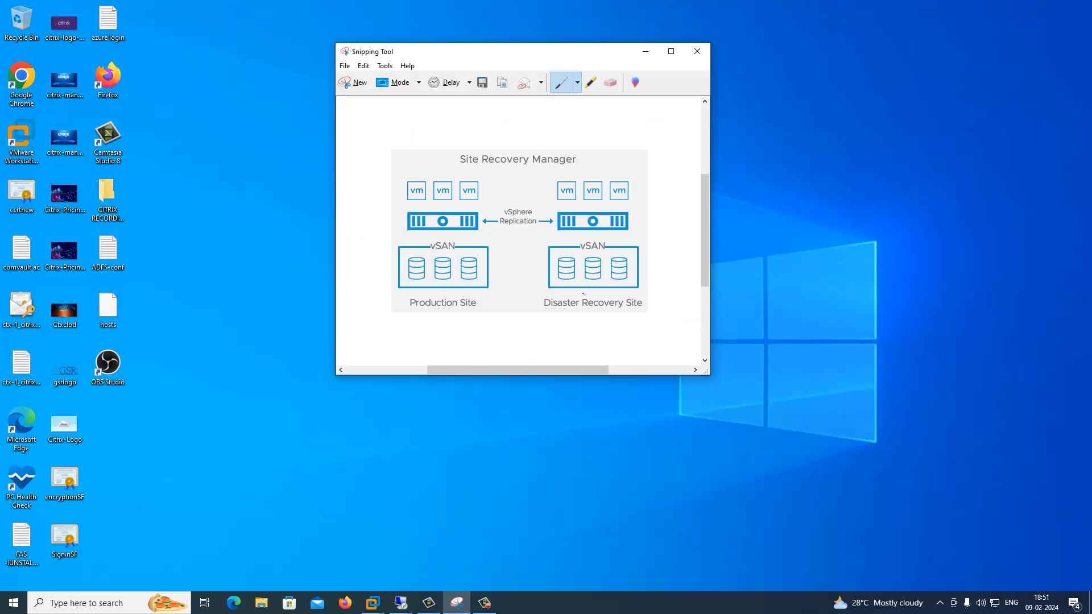
- Switch to Citrix Studio in the 192.168.1.37 remote session and review the VDI machines, widening the console tree
mouse_move(401, 603)
click(455, 554)
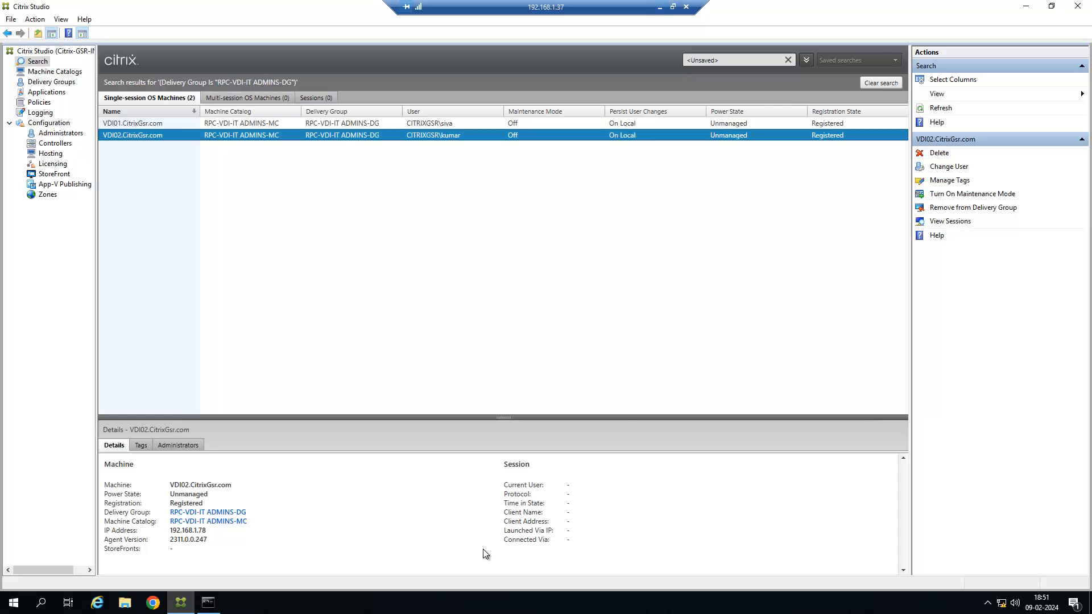
drag(97, 112, 126, 111)
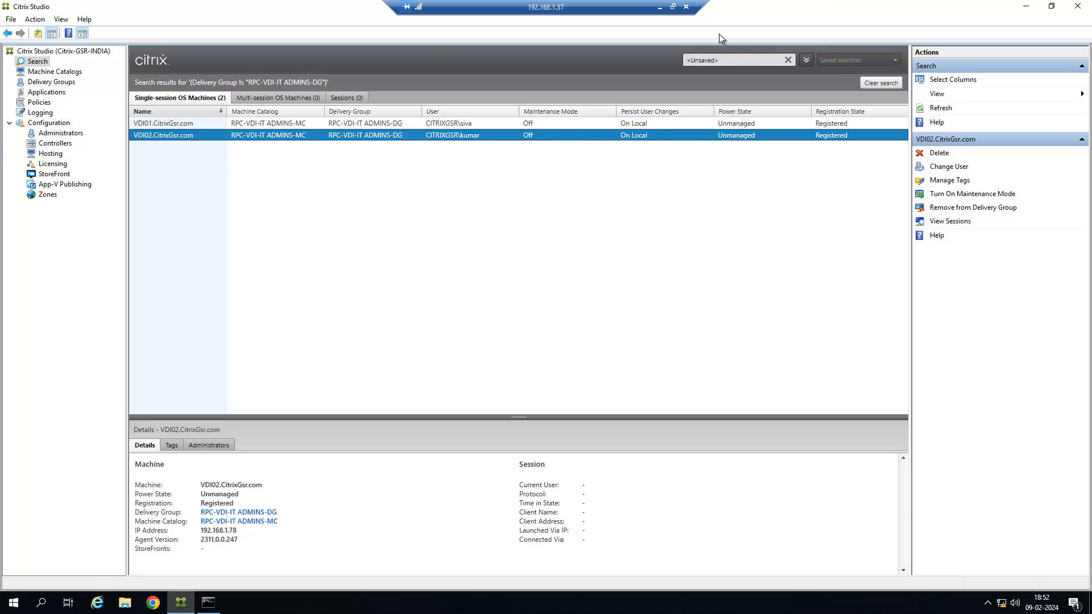
click(659, 8)
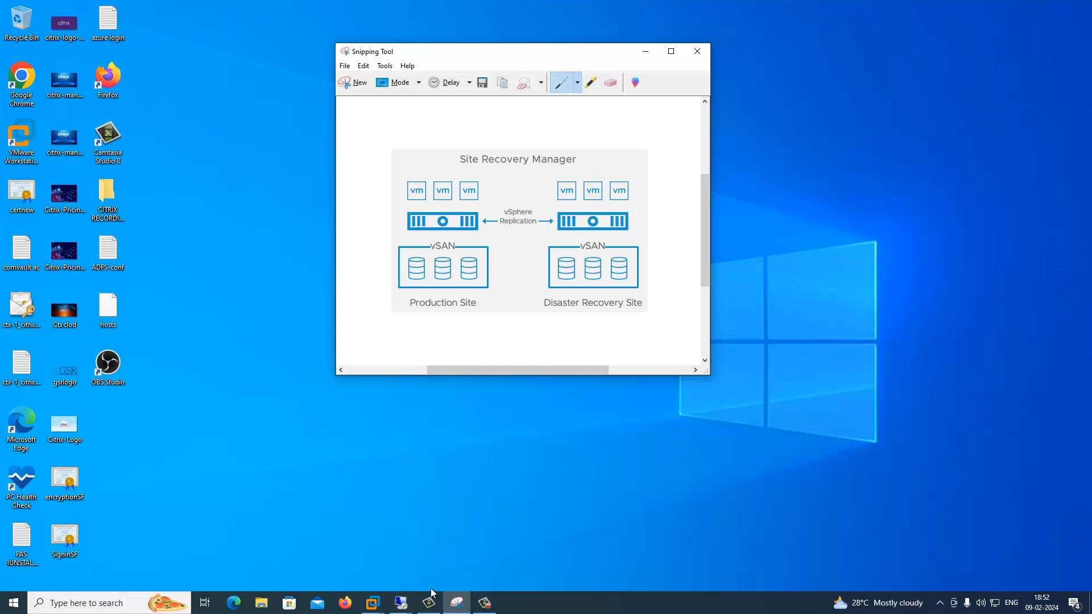
- Return to vSphere Client in the 192.168.1.20 remote session and check the DR-Cluster page against the production vCenter
mouse_move(401, 603)
click(352, 559)
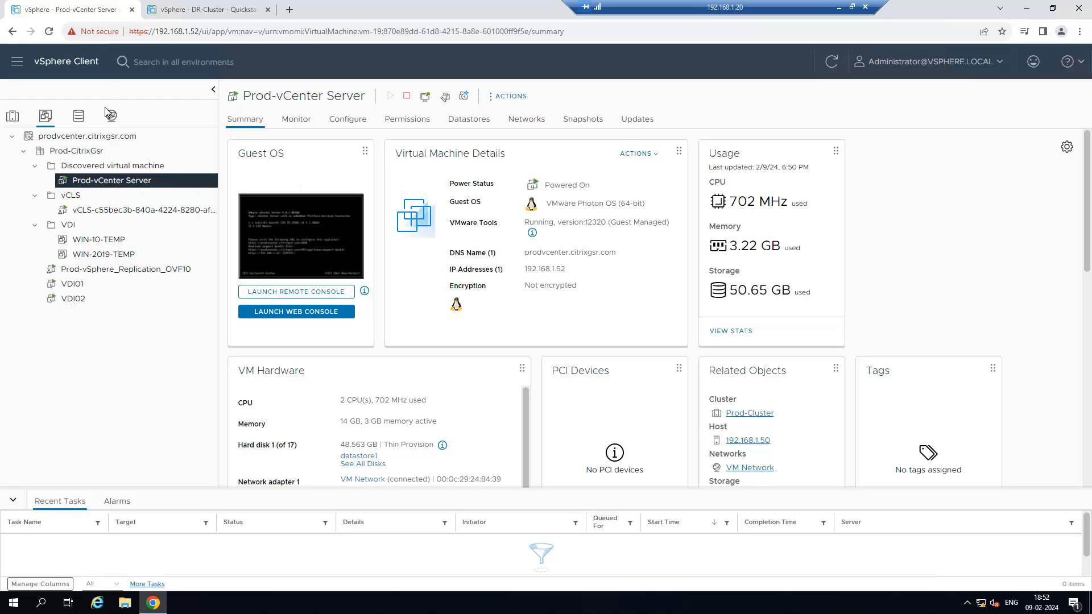
click(209, 7)
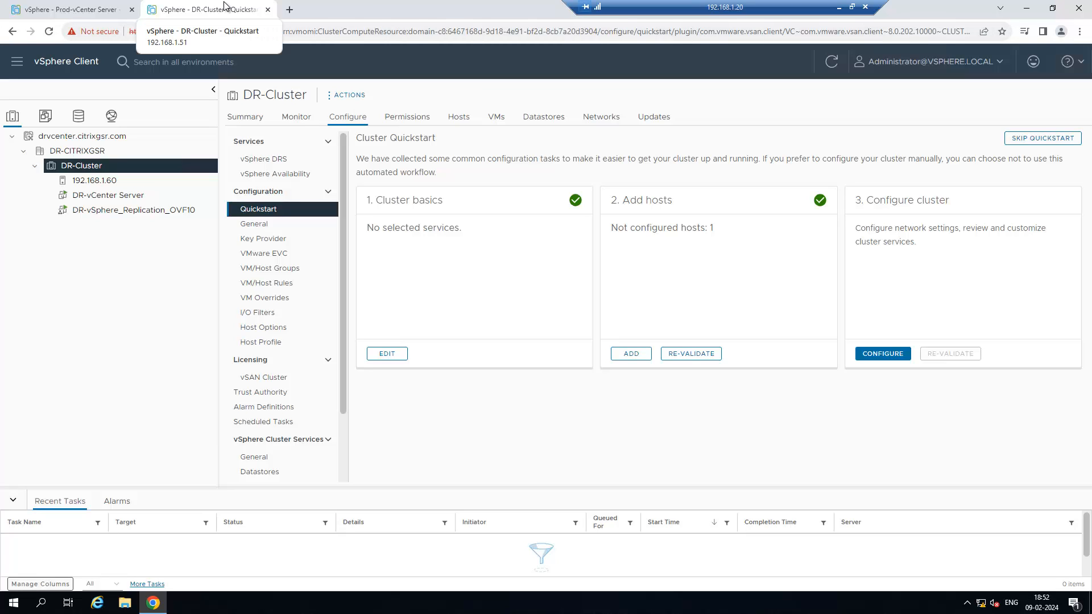
click(103, 7)
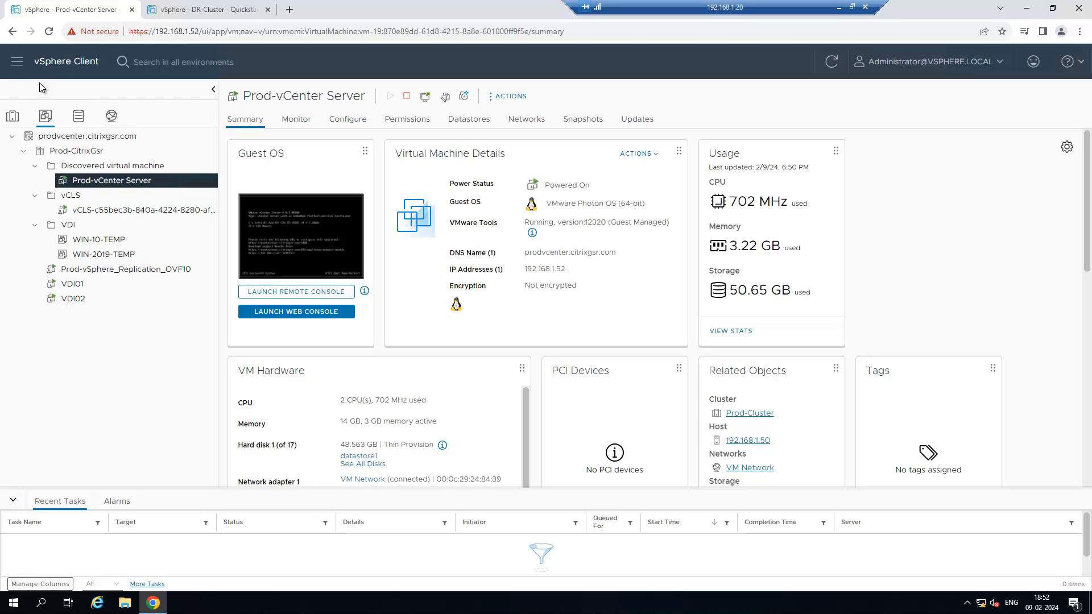
- Open Site Recovery for prodvcenter.citrixgsr.com and show the outgoing replications of its site pair with drvcenter.citrixgsr.com
click(17, 66)
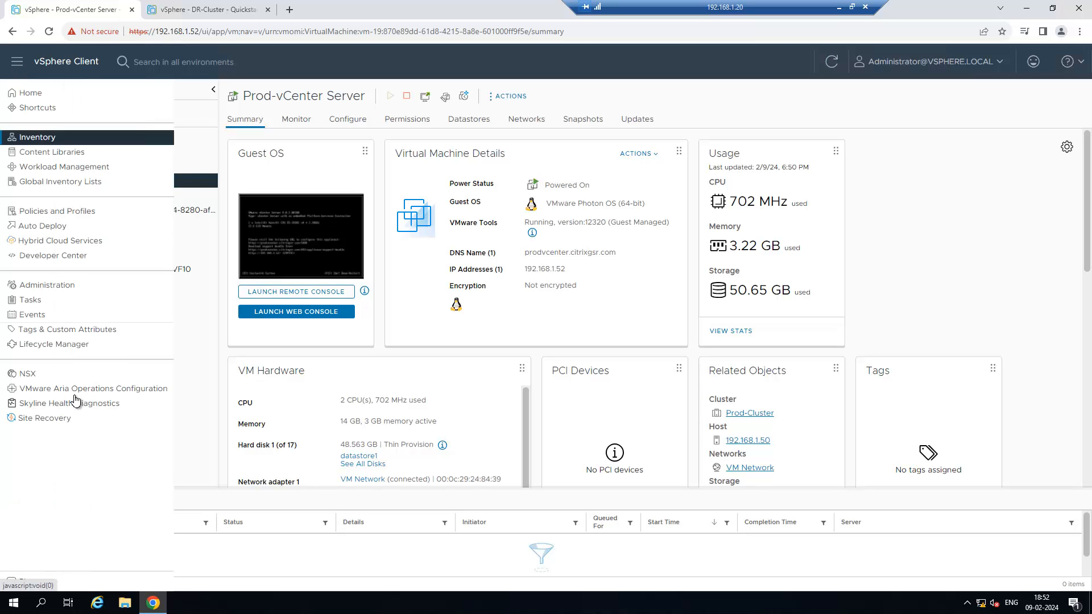
click(53, 418)
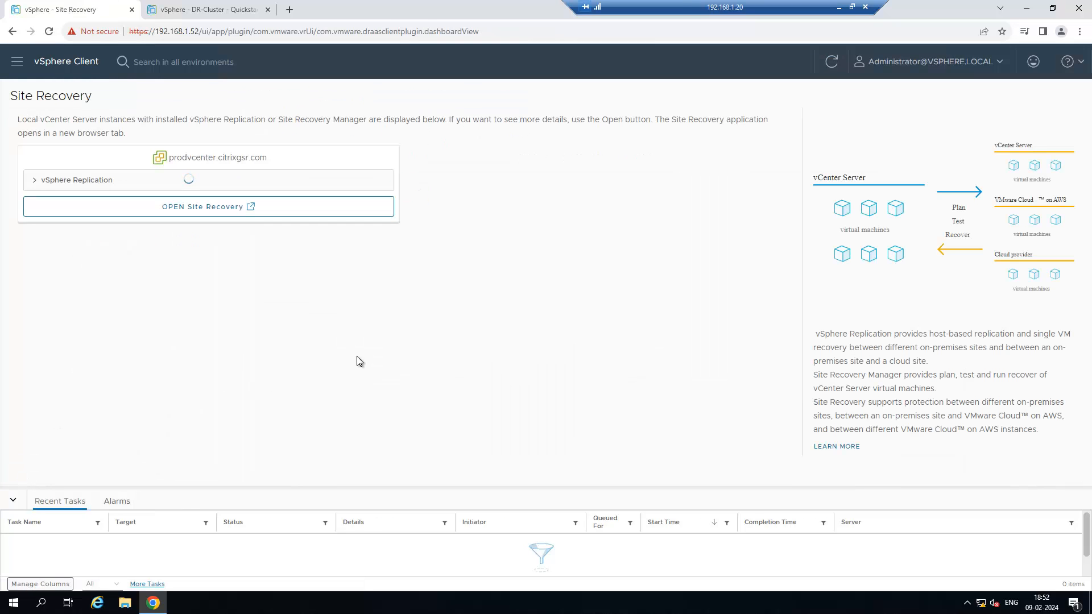
click(211, 213)
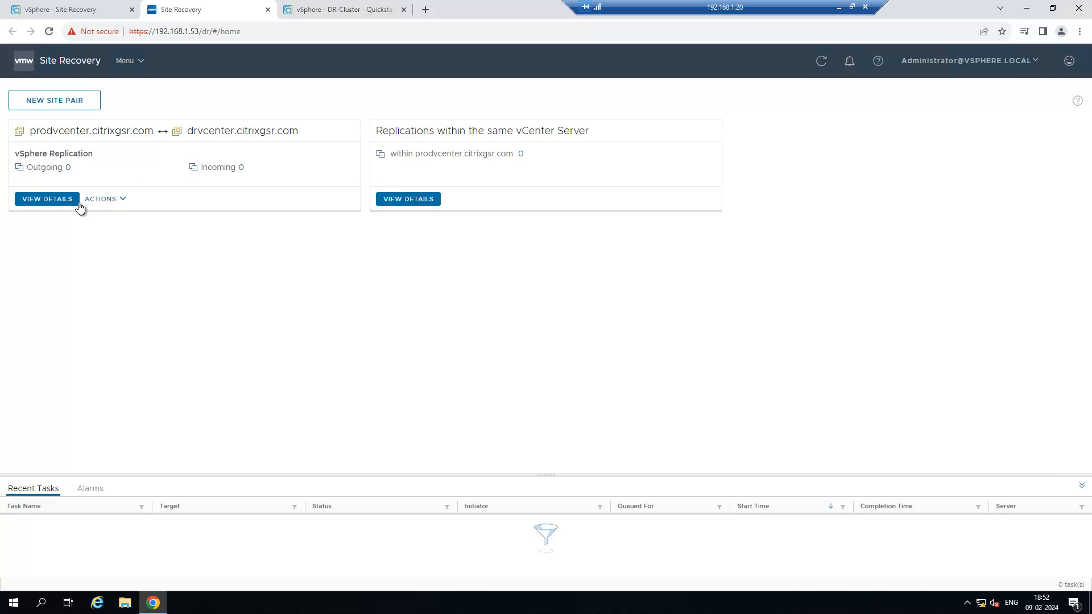
click(62, 203)
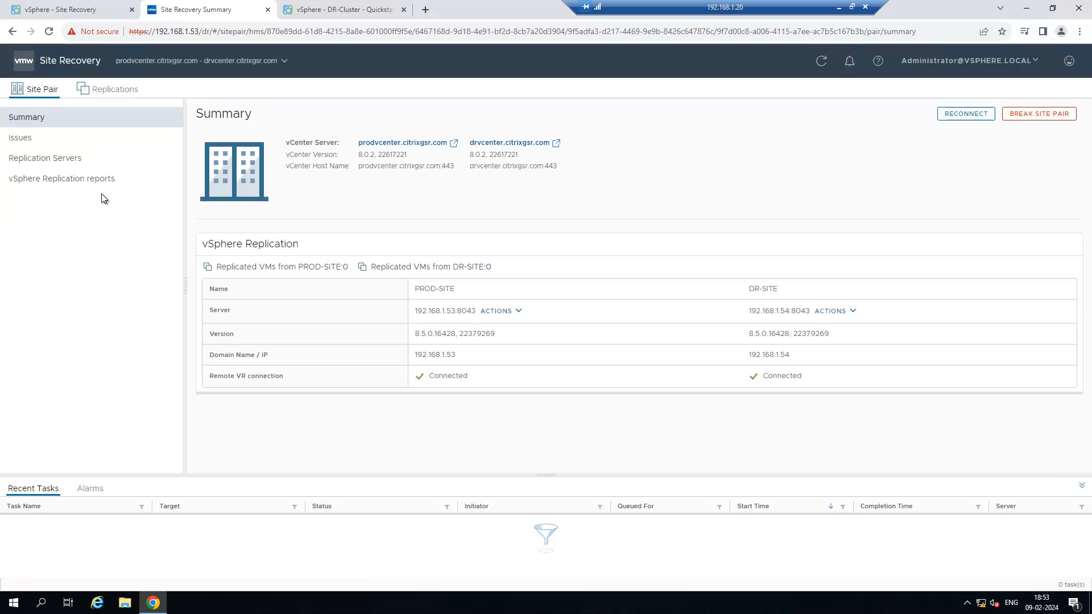
click(119, 91)
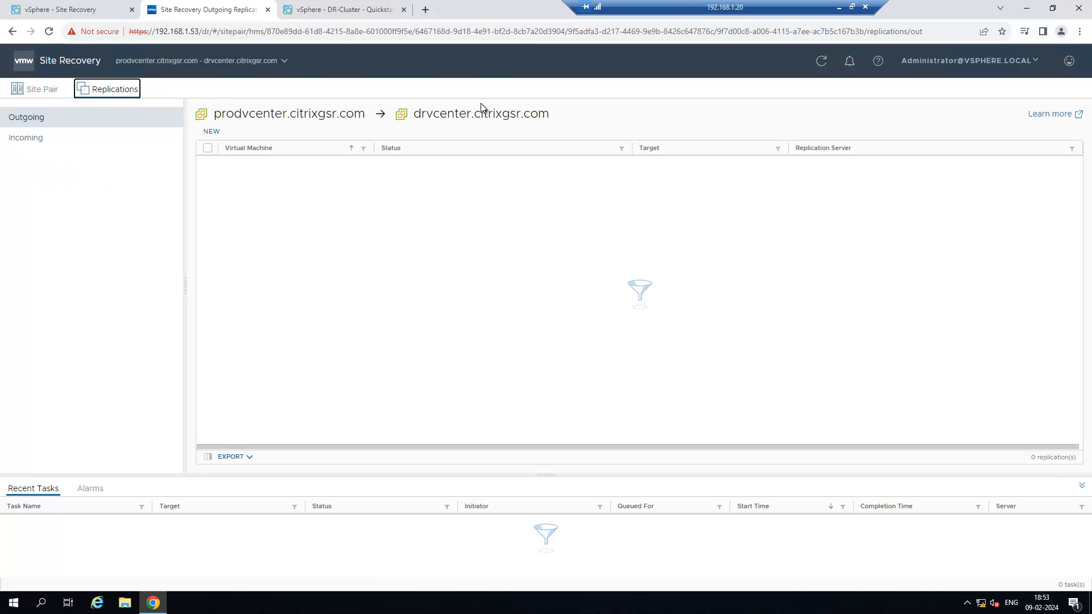
- Start a new outgoing replication to drvcenter.citrixgsr.com with an auto-assigned vSphere Replication Server
click(211, 132)
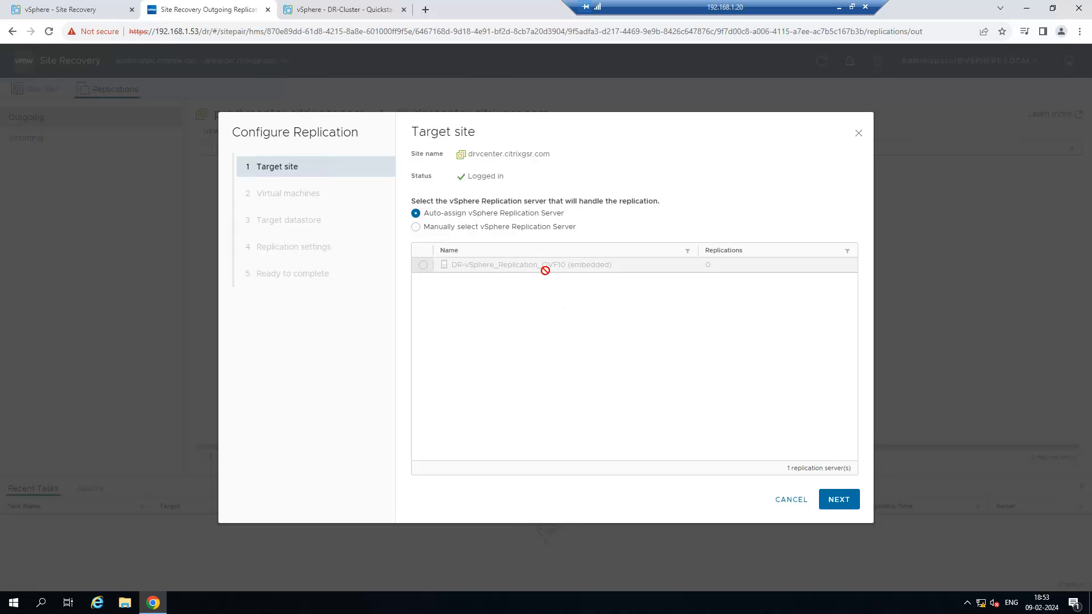
click(443, 228)
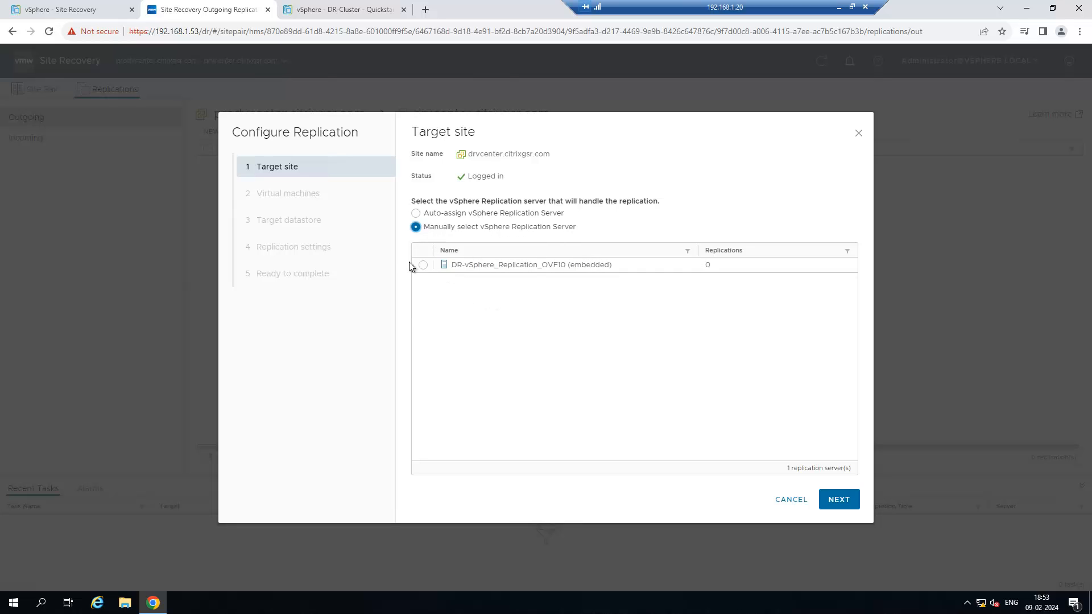
click(446, 213)
click(839, 500)
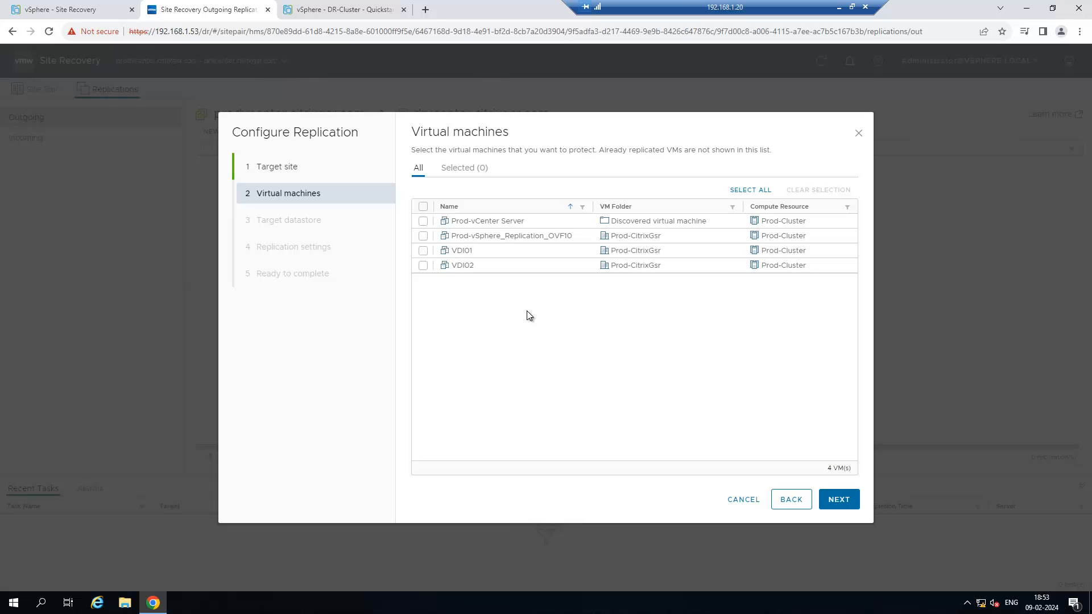
- Choose VDI01 as the virtual machine to protect and target datastore1 with auto-include of new disks turned off
click(423, 250)
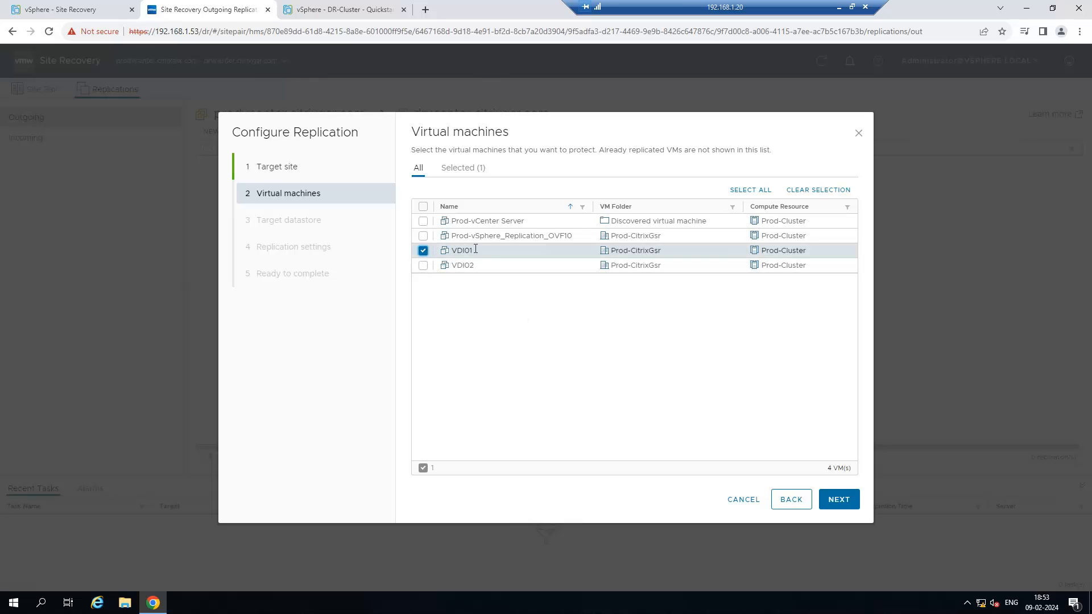
click(844, 502)
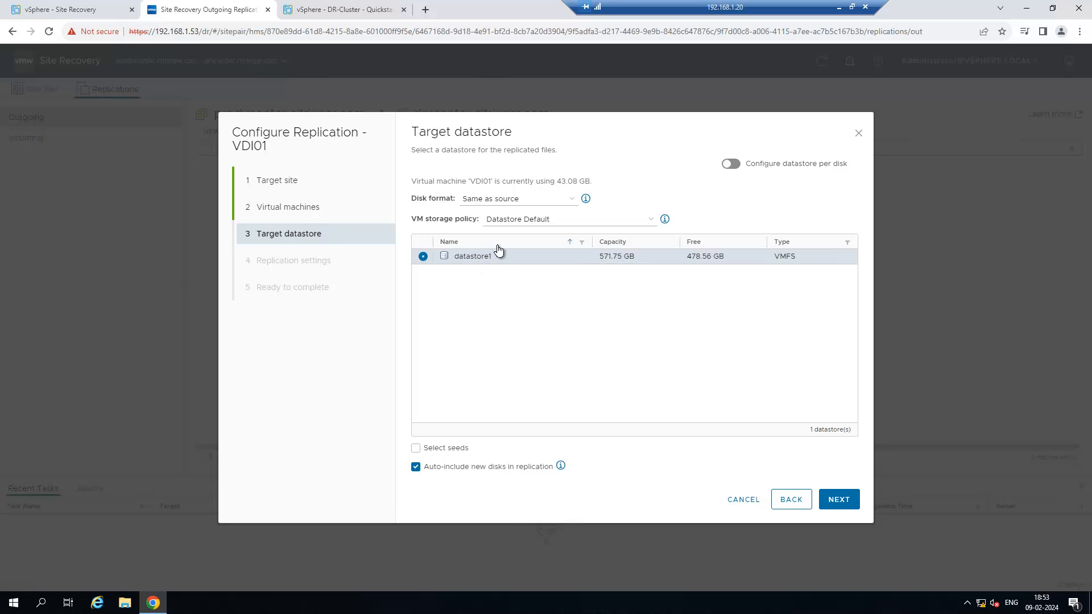
click(419, 469)
click(839, 503)
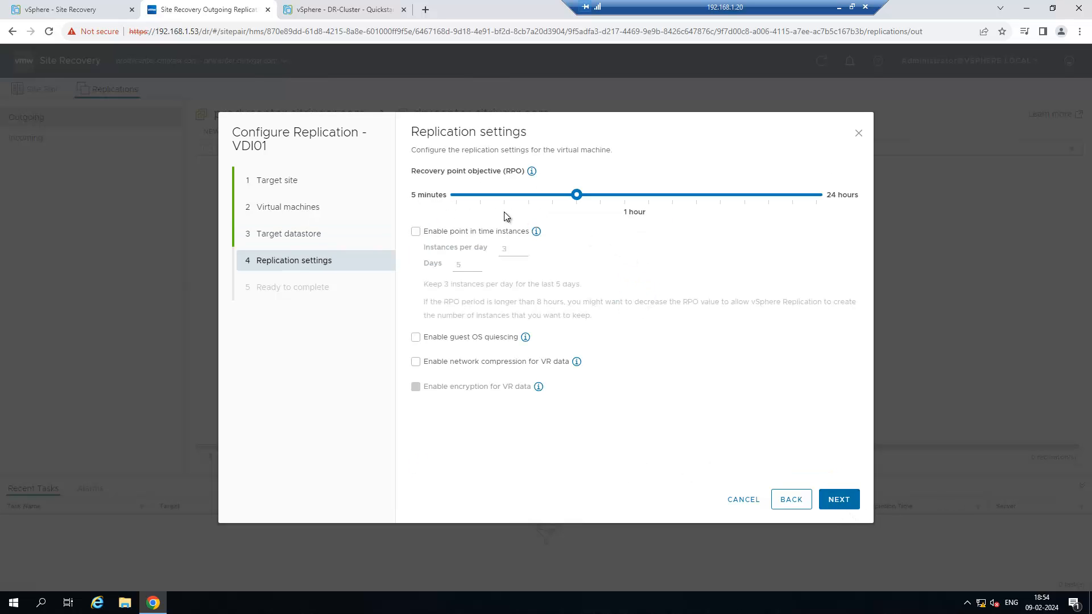
- Set the recovery point objective to 2 hours and enable point in time instances with 3 per day for 5 days
click(606, 202)
click(416, 232)
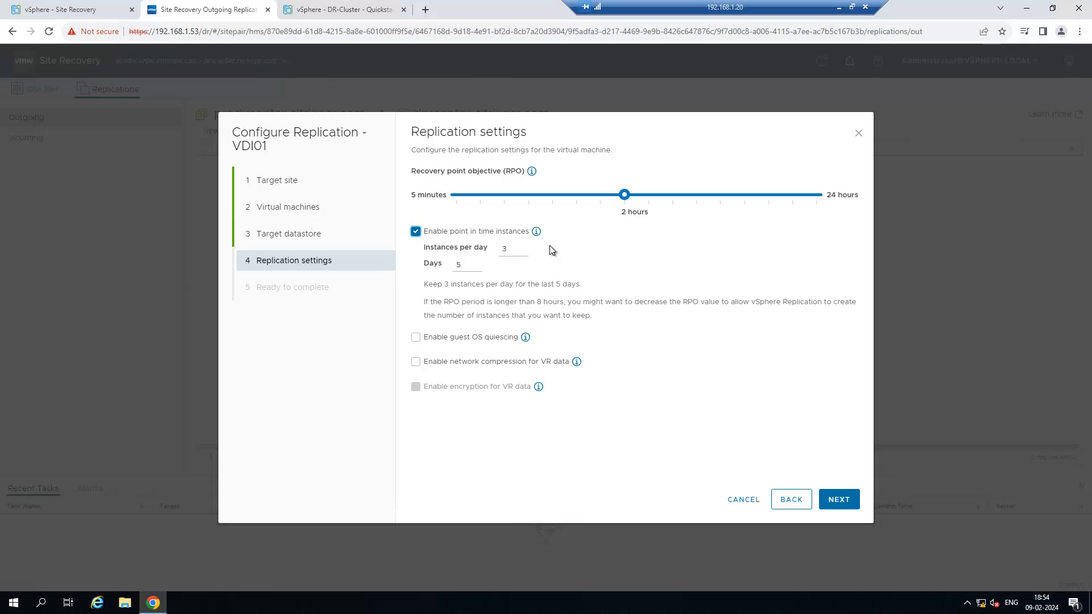
click(512, 250)
- Finish the replication configuration for VDI01 and expand its synchronization details in the outgoing list
click(839, 499)
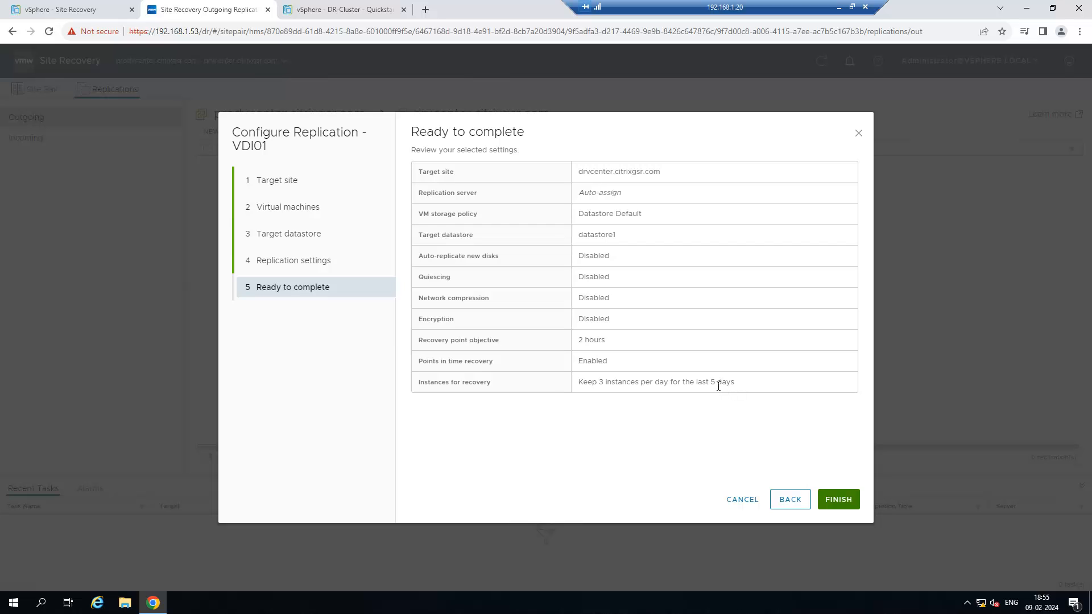
click(838, 500)
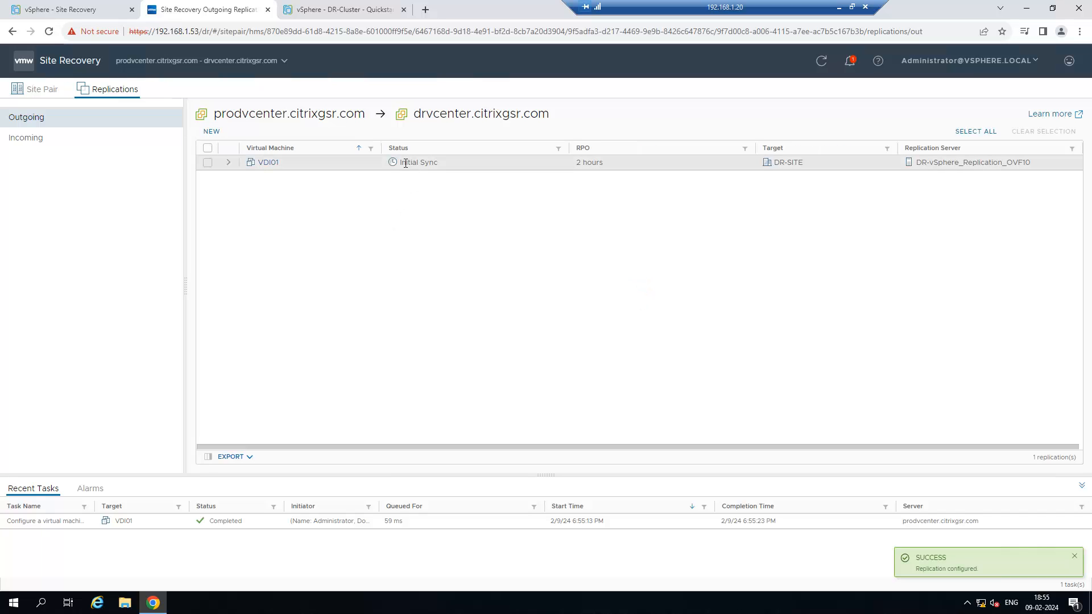
click(229, 163)
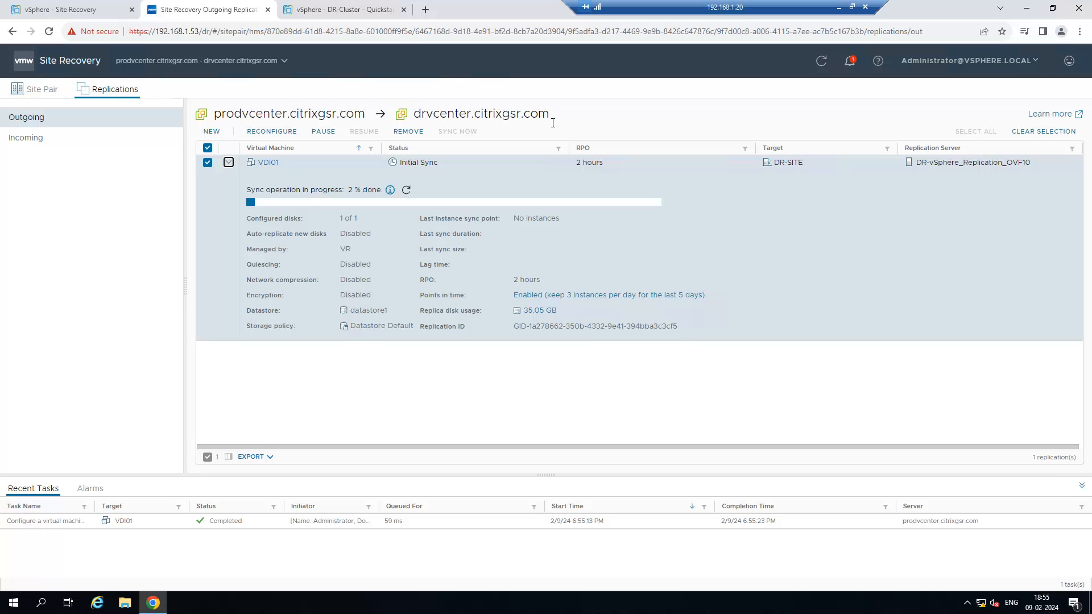
- Open Site Recovery for the DR vCenter, drvcenter.citrixgsr.com, from its vSphere Client page
click(362, 17)
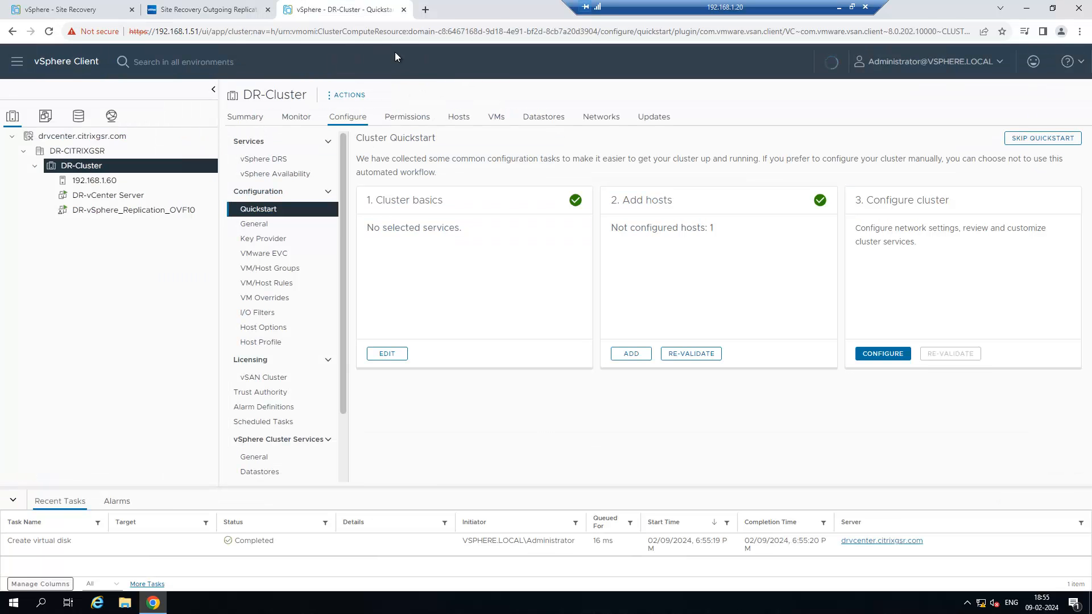
click(17, 61)
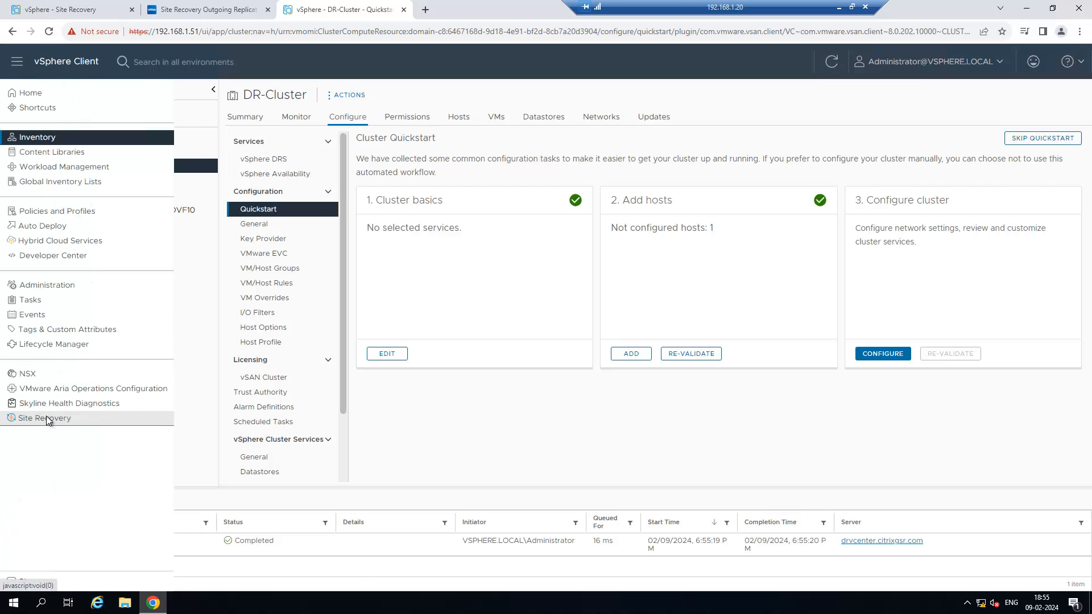
click(48, 418)
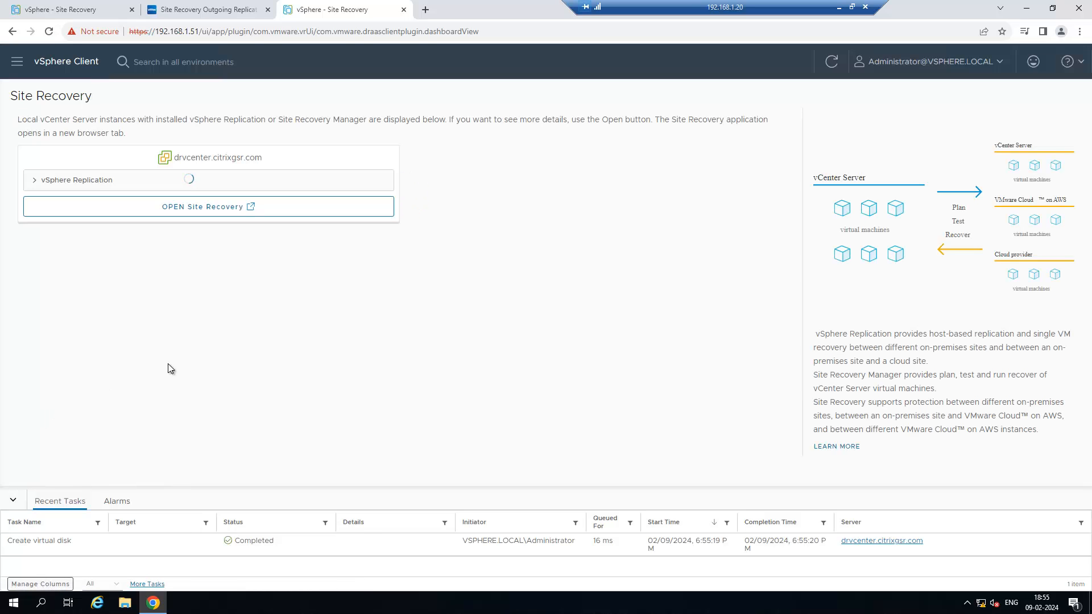
click(210, 210)
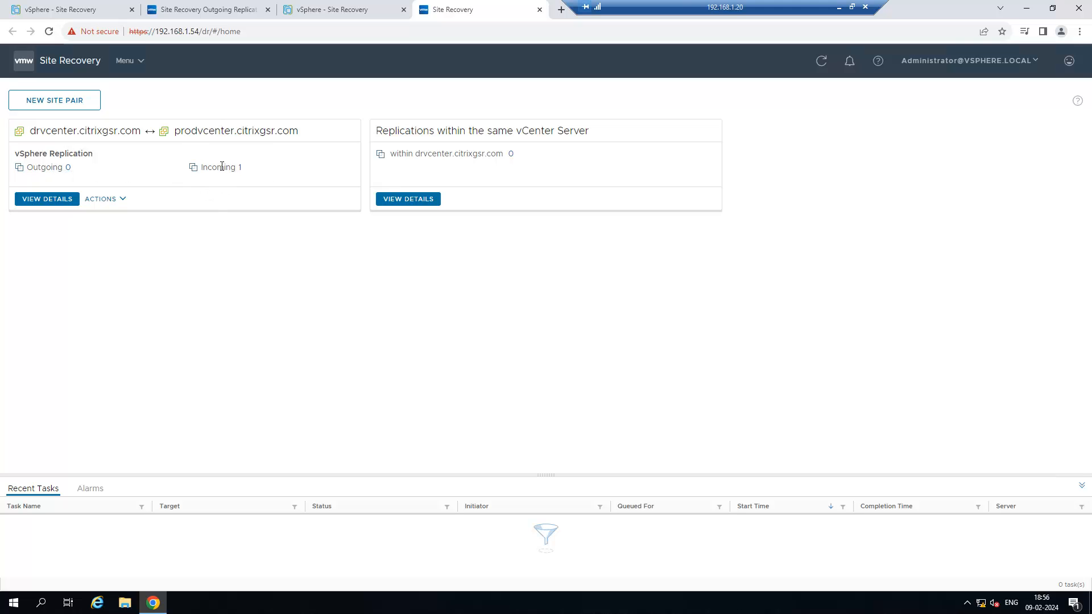
- View the details of the drvcenter–prodvcenter site pair and log in to prodvcenter.citrixgsr.com with the administrator user name and password
click(47, 199)
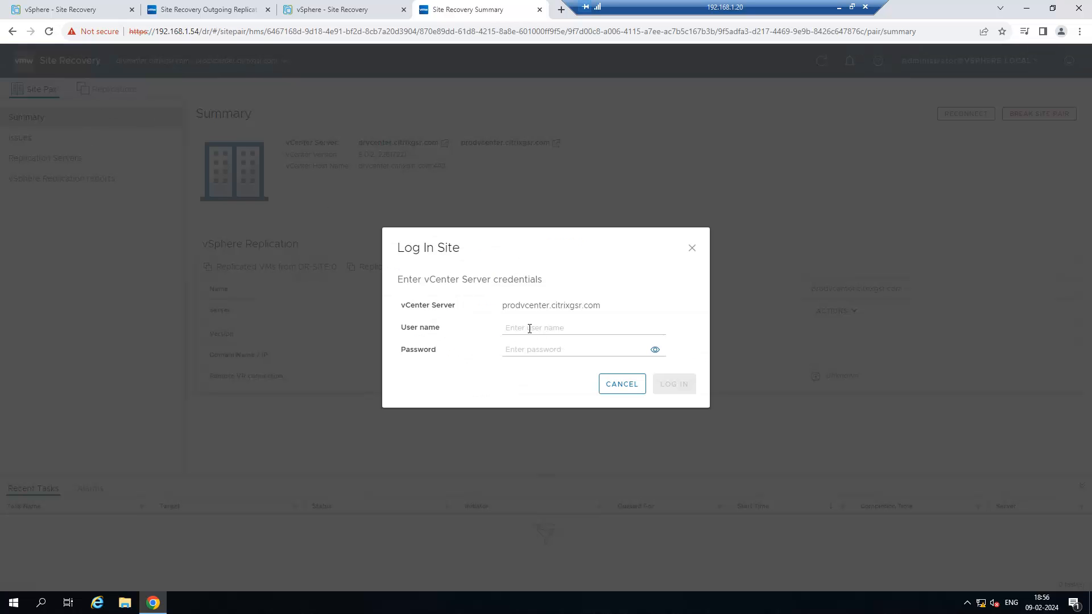
click(530, 329)
click(547, 350)
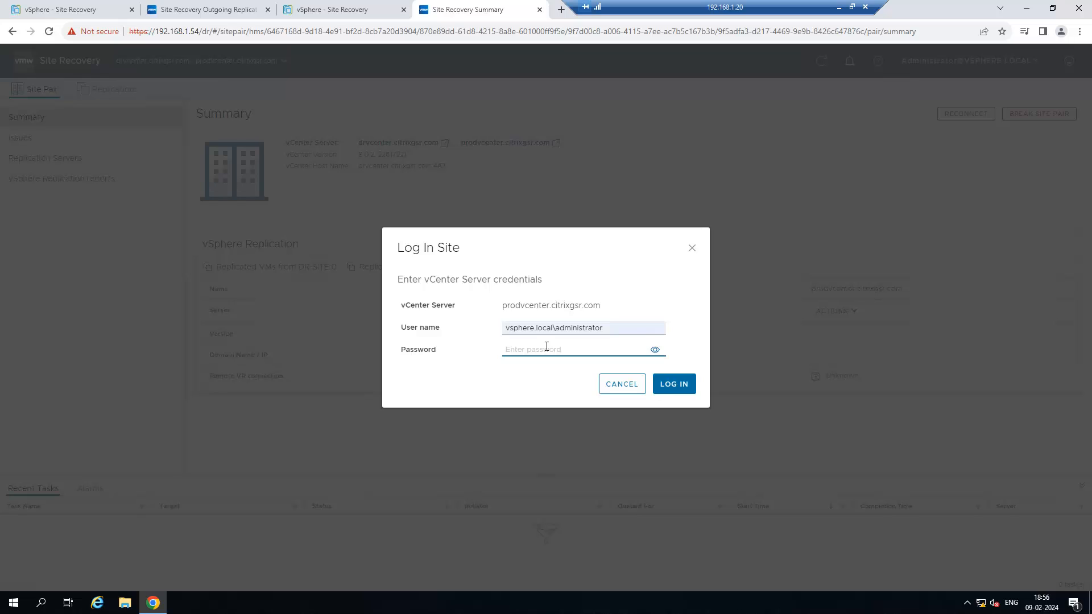
text(••••••••)
key(Return)
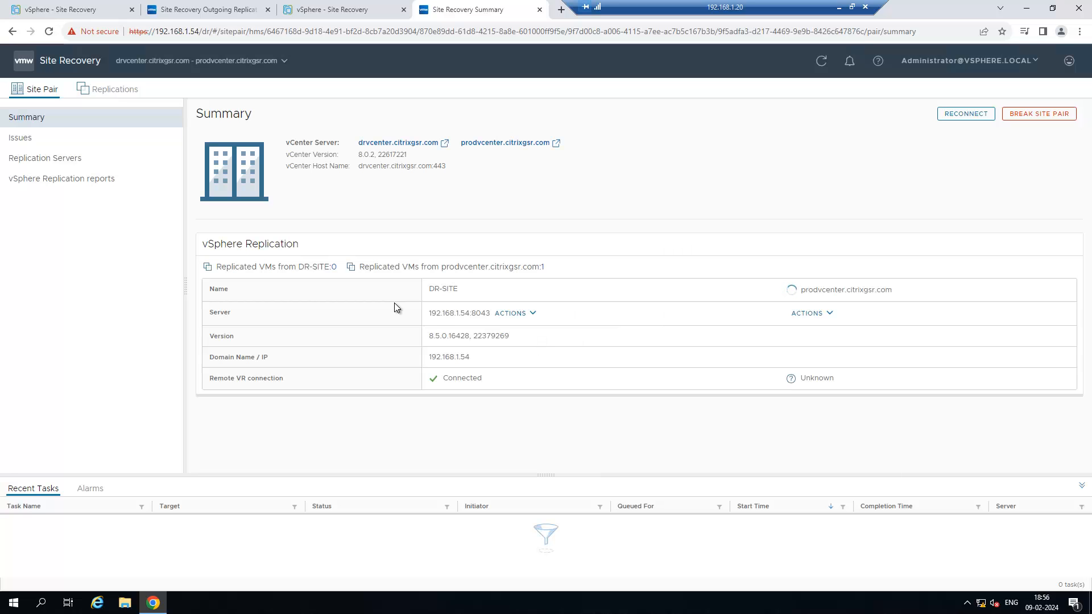
- View the incoming replications on drvcenter.citrixgsr.com and expand the replication details of VDI01
click(110, 91)
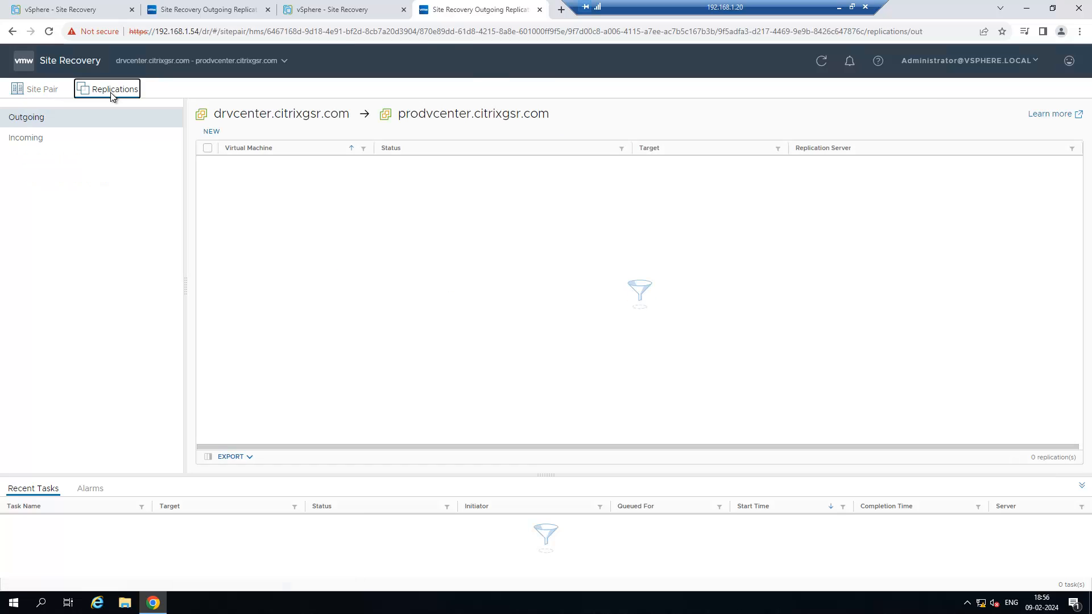
click(33, 149)
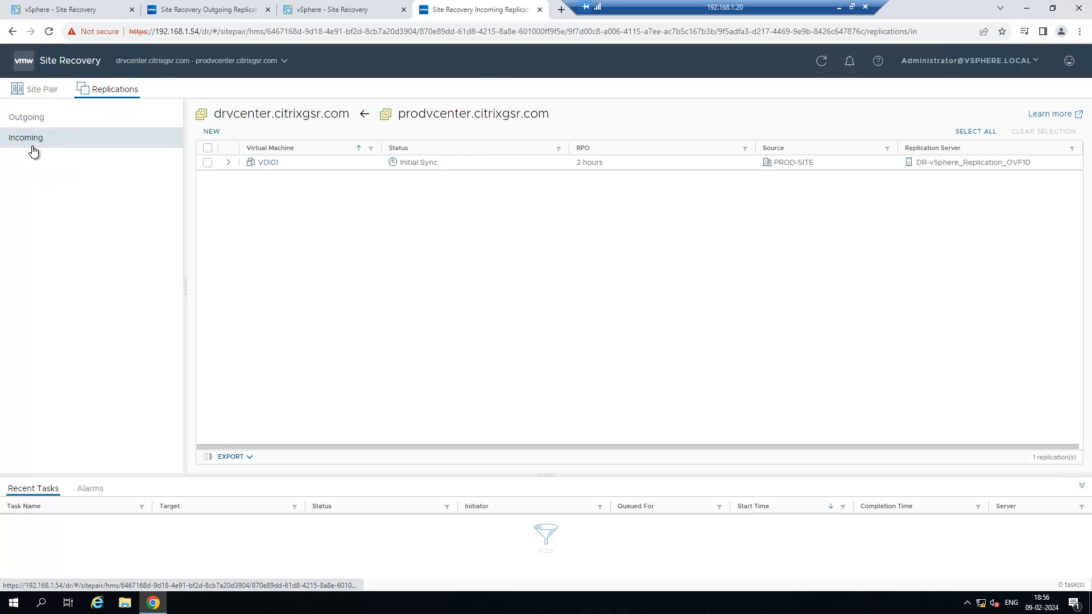
click(228, 163)
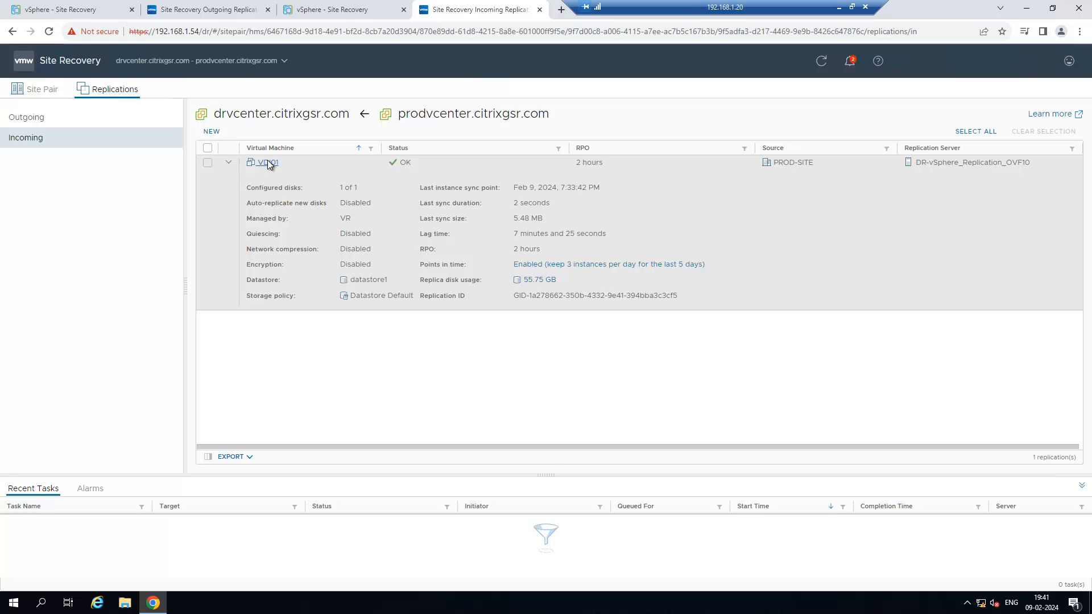
- Open VDI01's vSphere Client page from the incoming replications list and return to that list
click(267, 163)
click(337, 7)
click(476, 6)
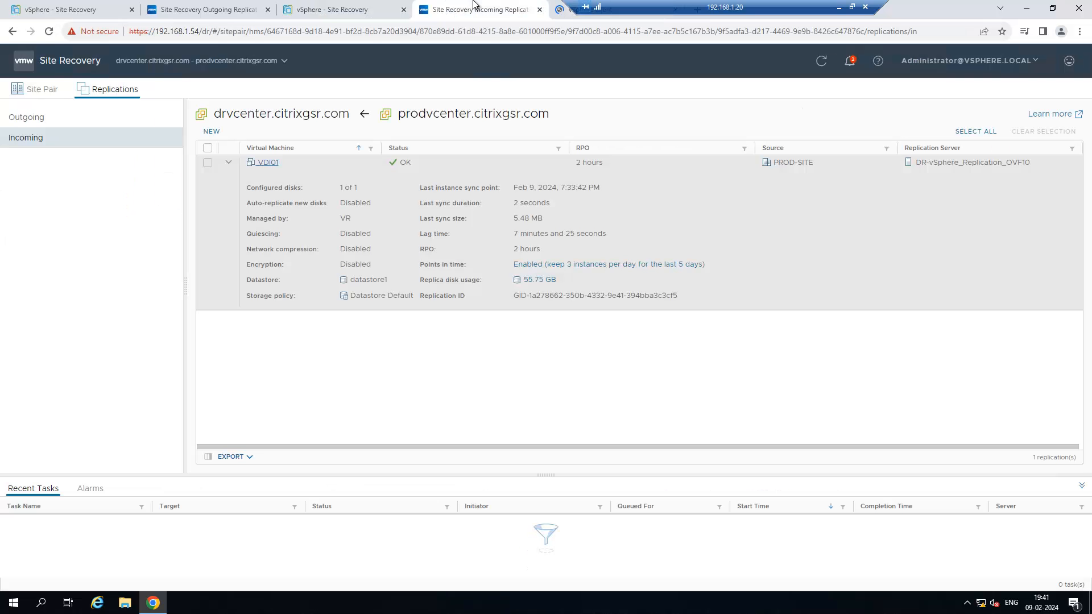
click(630, 4)
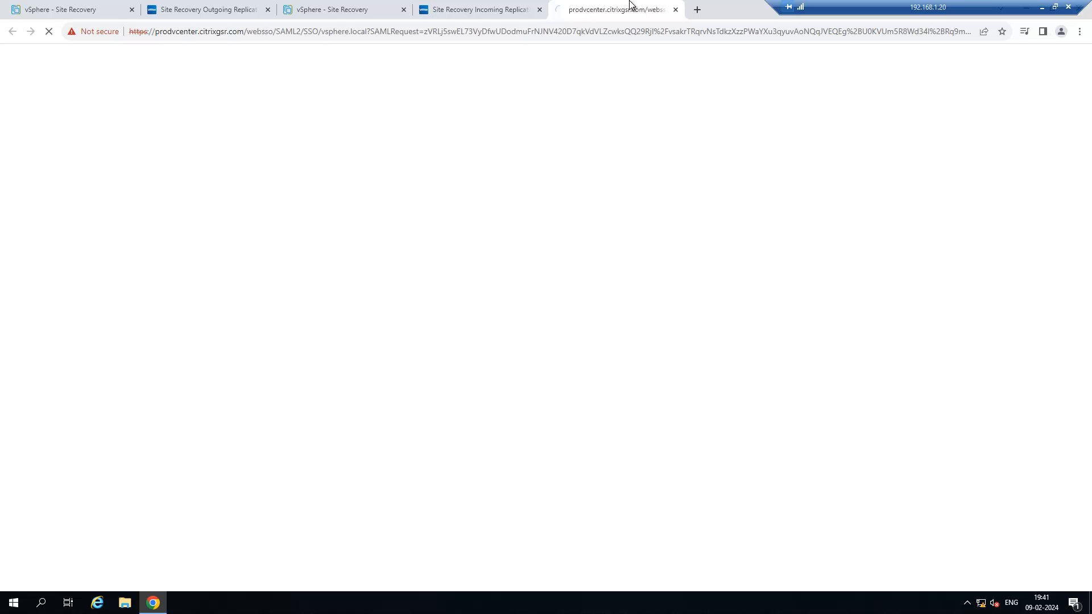
click(500, 8)
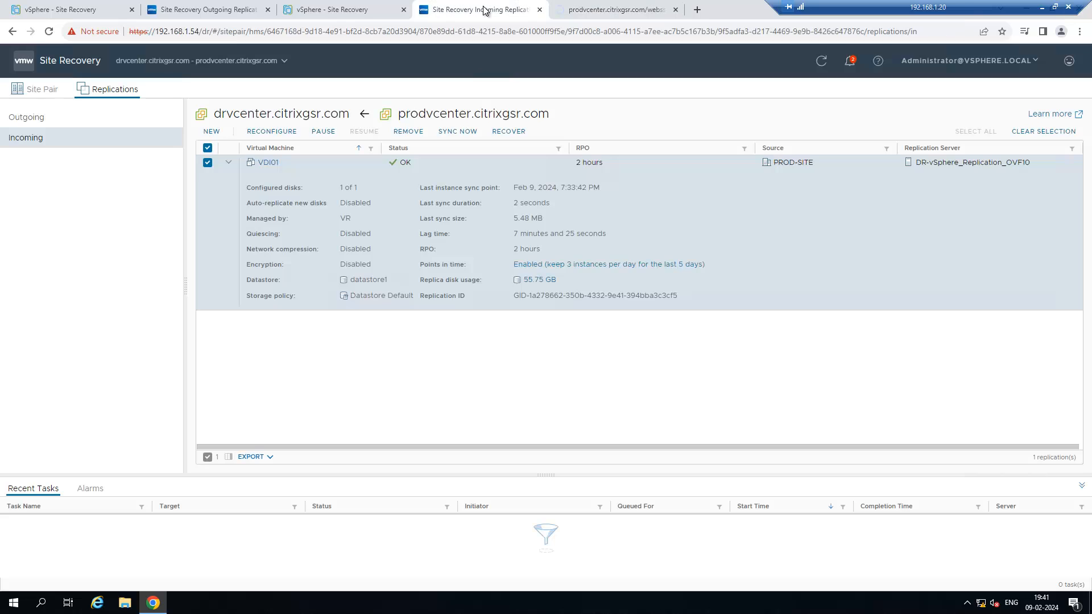
- Run an immediate sync of the VDI01 replication, refresh the list and show its updated sync details
click(456, 134)
click(820, 62)
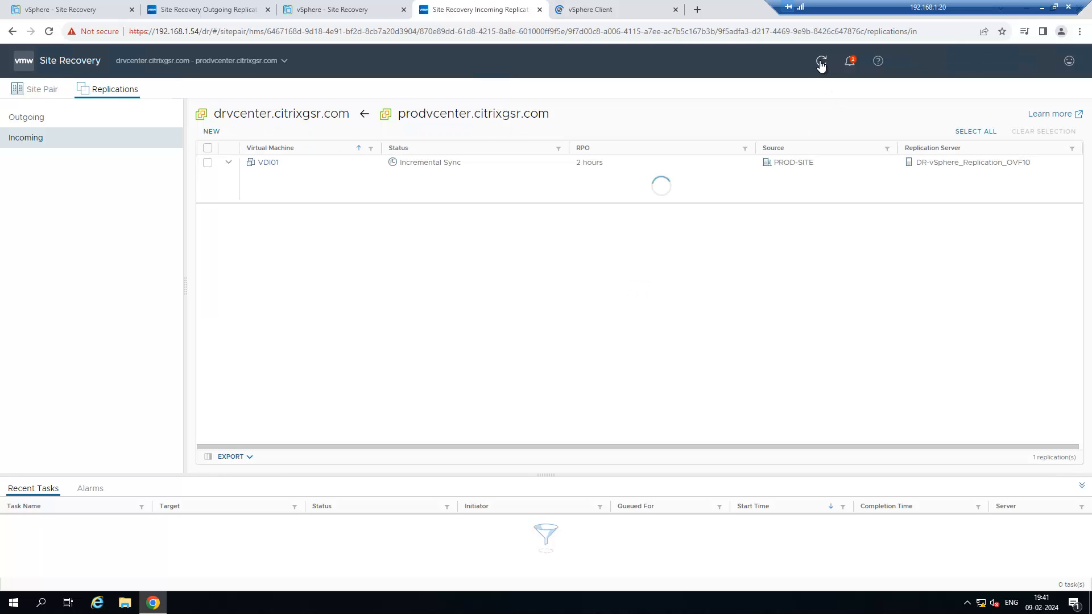
click(228, 163)
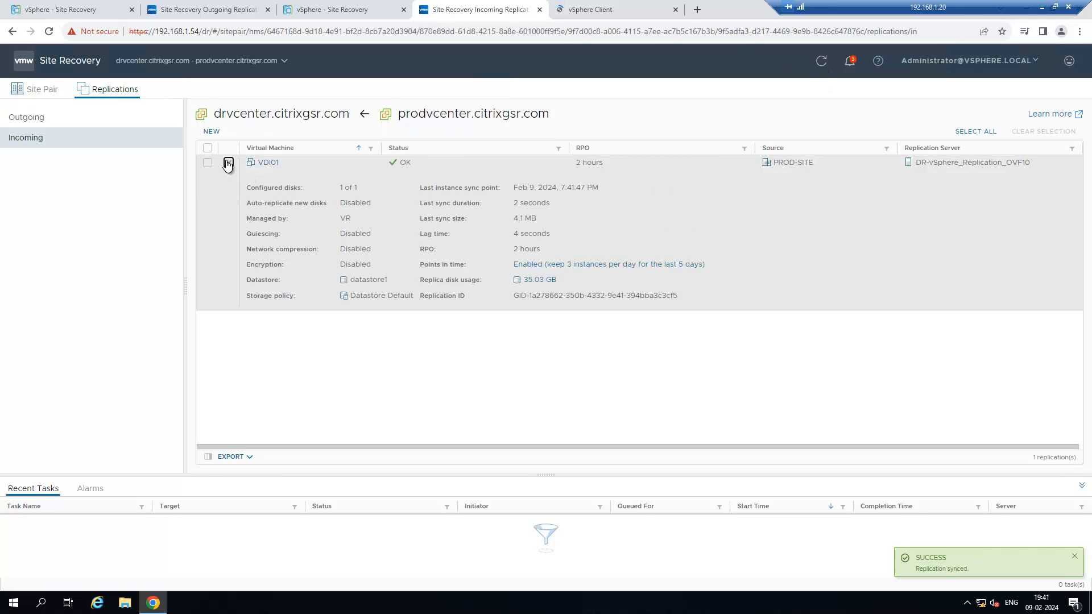
click(228, 163)
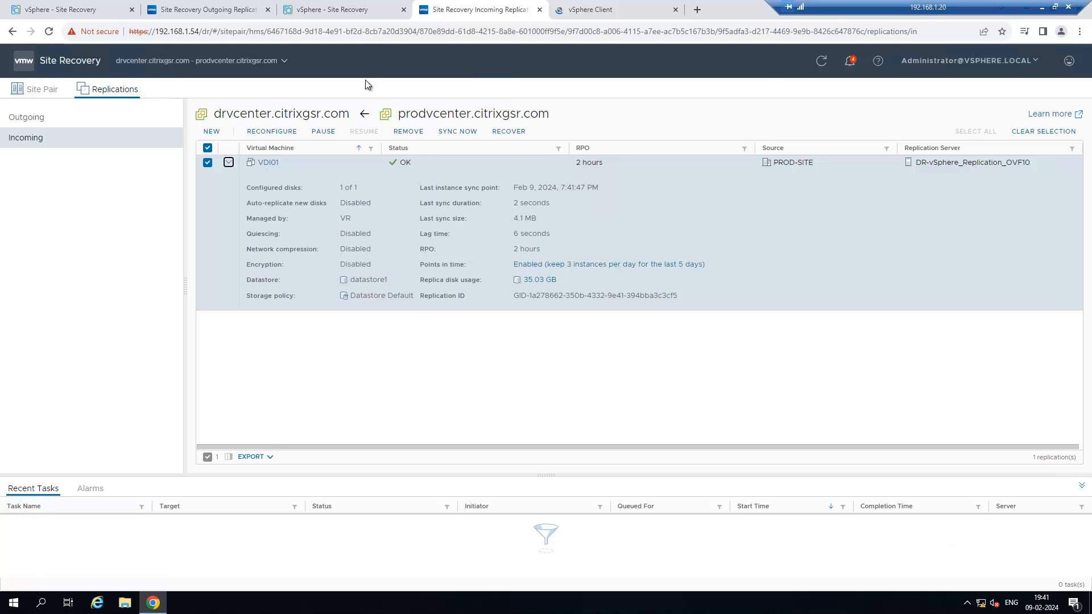
- Switch to Citrix Studio on 192.168.1.37 and refresh the RPC-VDI-IT ADMINS-DG machine list to check the registration states
click(1042, 7)
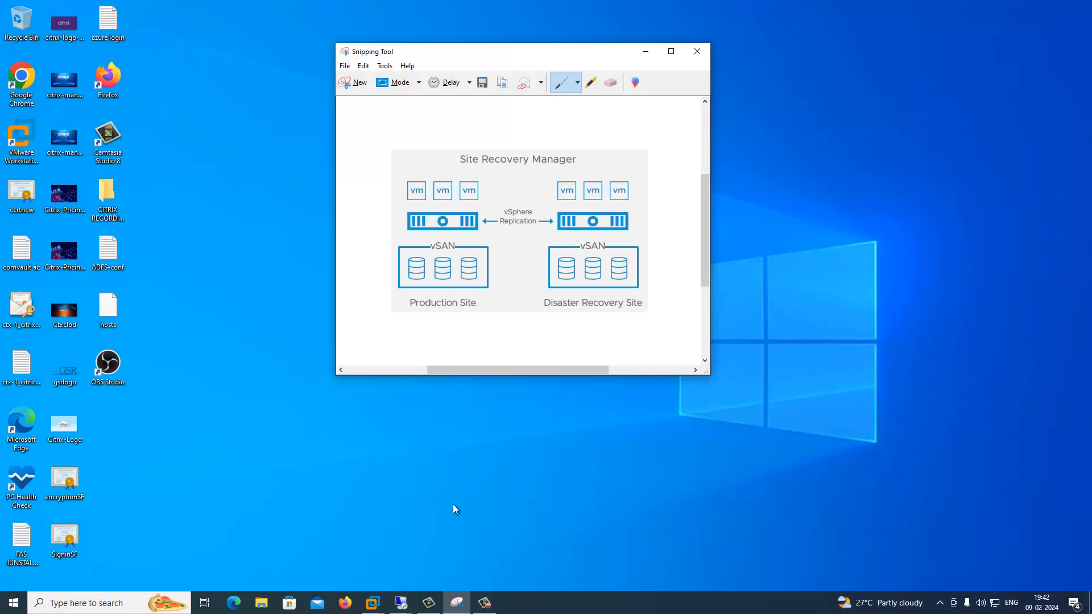
mouse_move(405, 603)
click(440, 558)
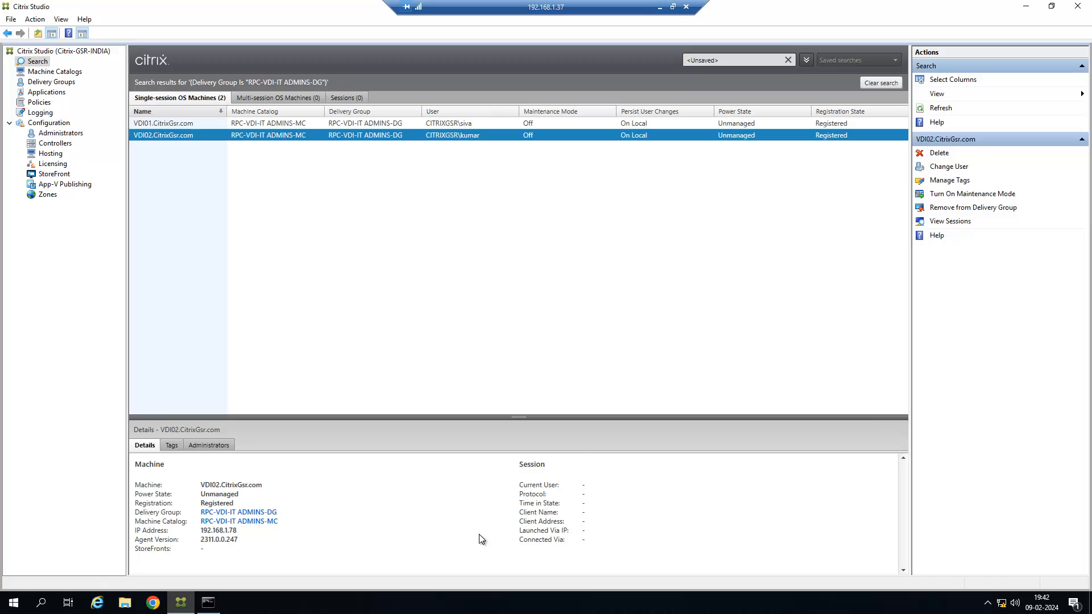
click(941, 109)
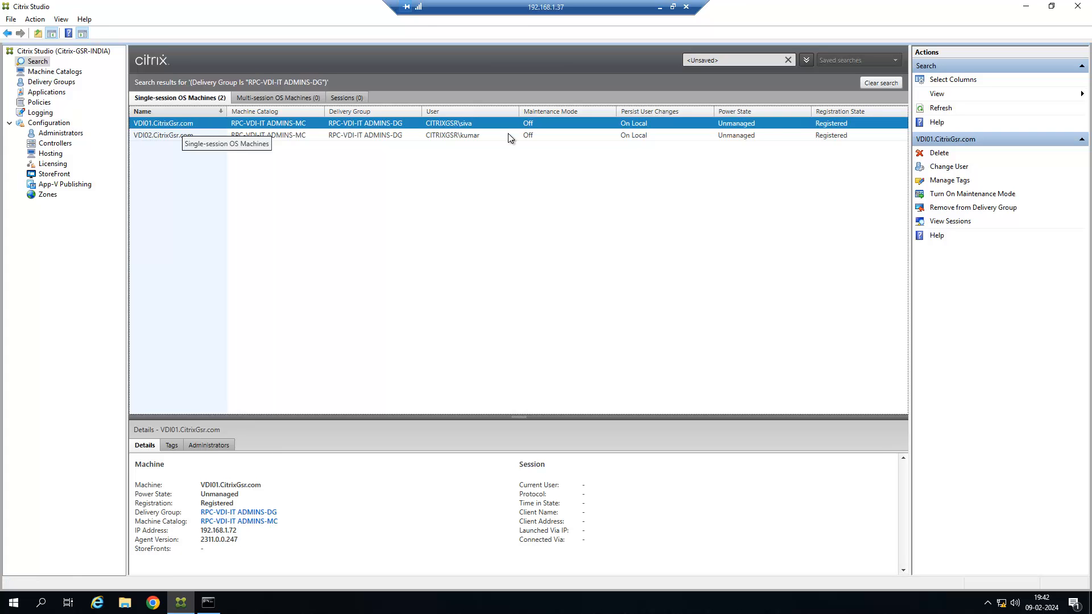
click(941, 108)
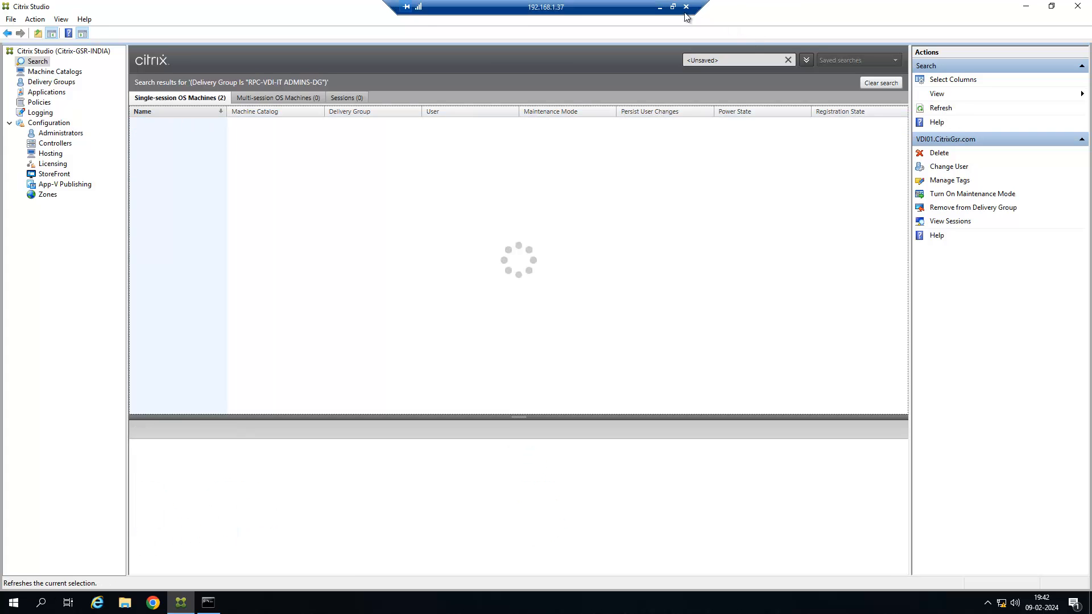
- Switch back to the vSphere session on 192.168.1.20 and open VDI01 in the prodvcenter.citrixgsr.com inventory
click(660, 8)
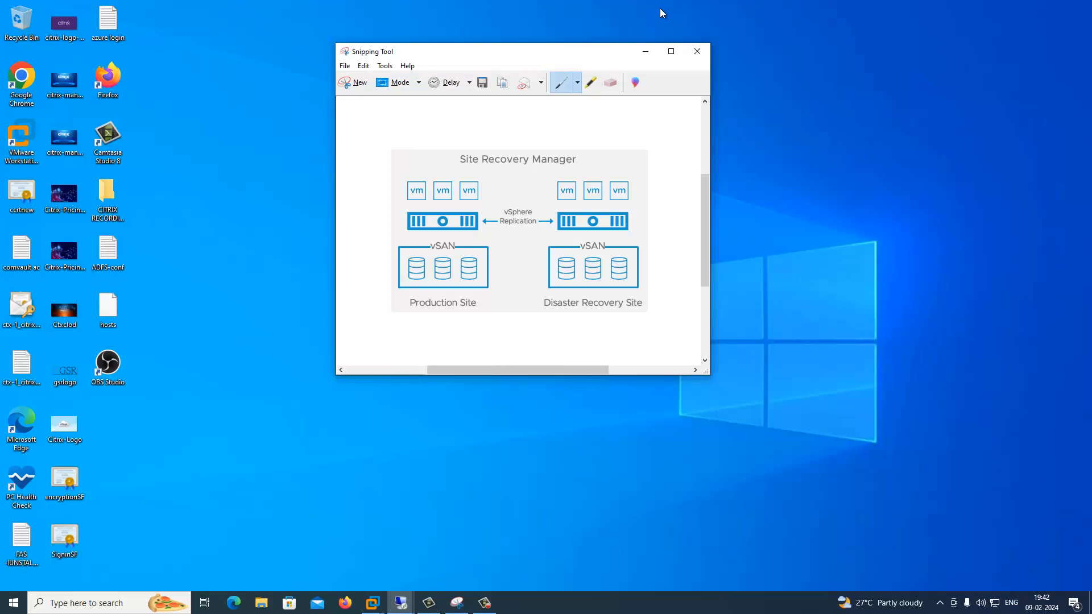
click(399, 601)
click(353, 558)
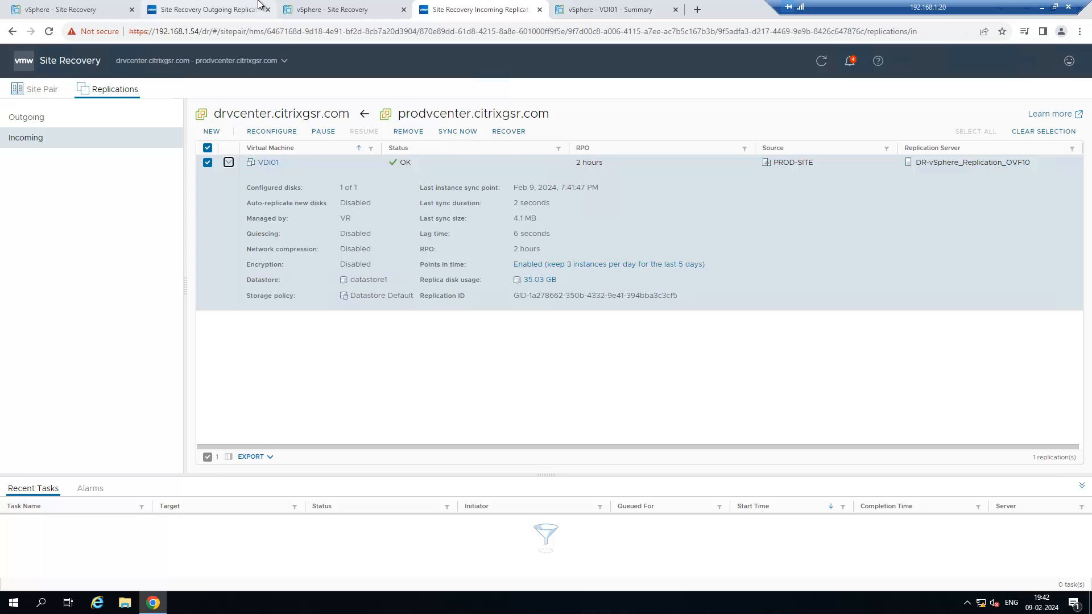
click(316, 6)
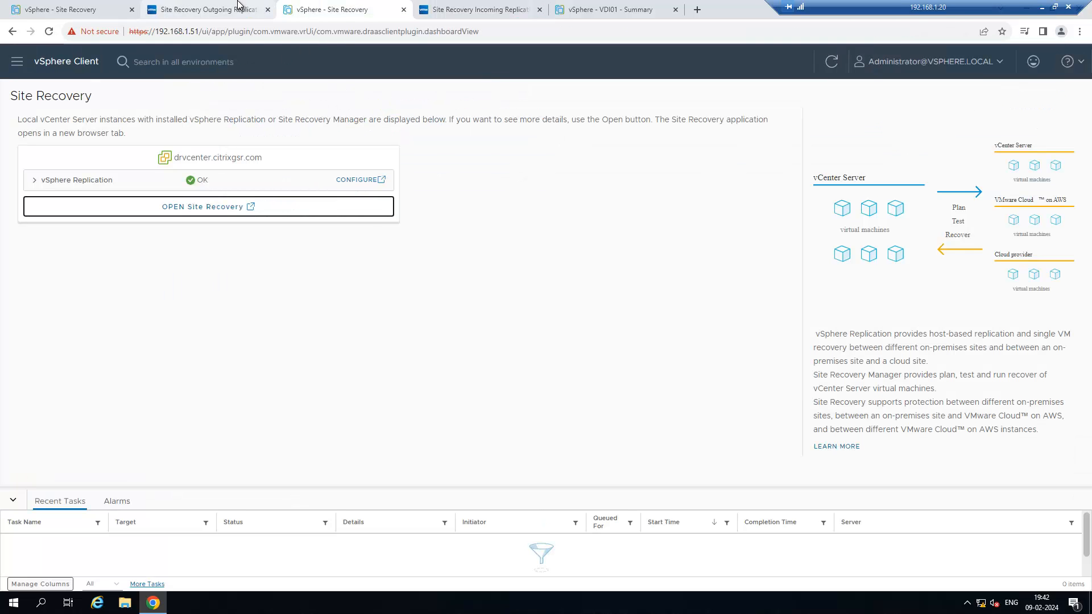
click(196, 9)
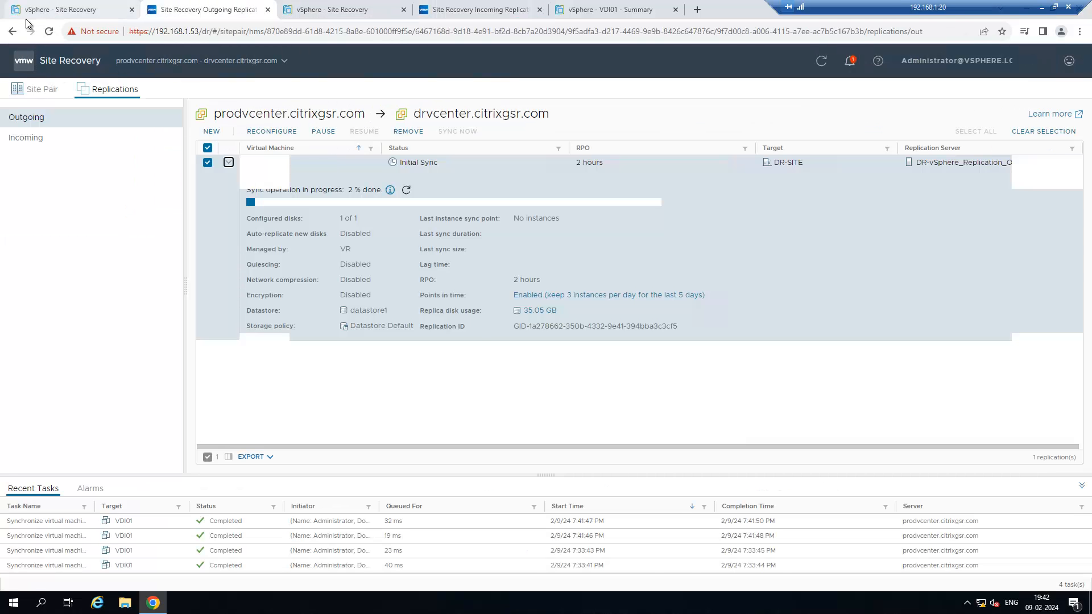
click(57, 10)
click(16, 64)
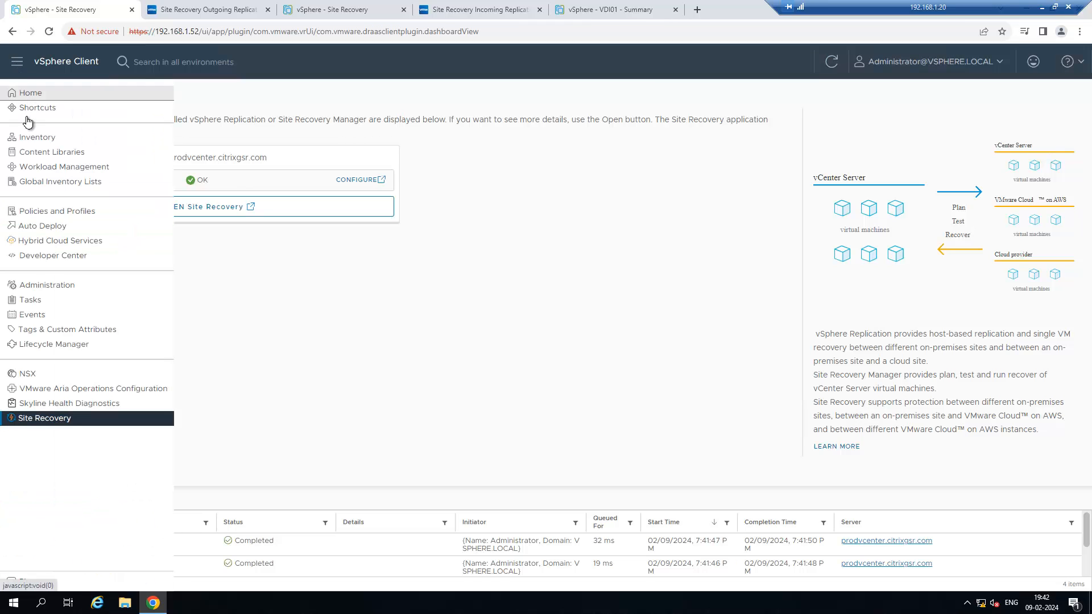
click(91, 140)
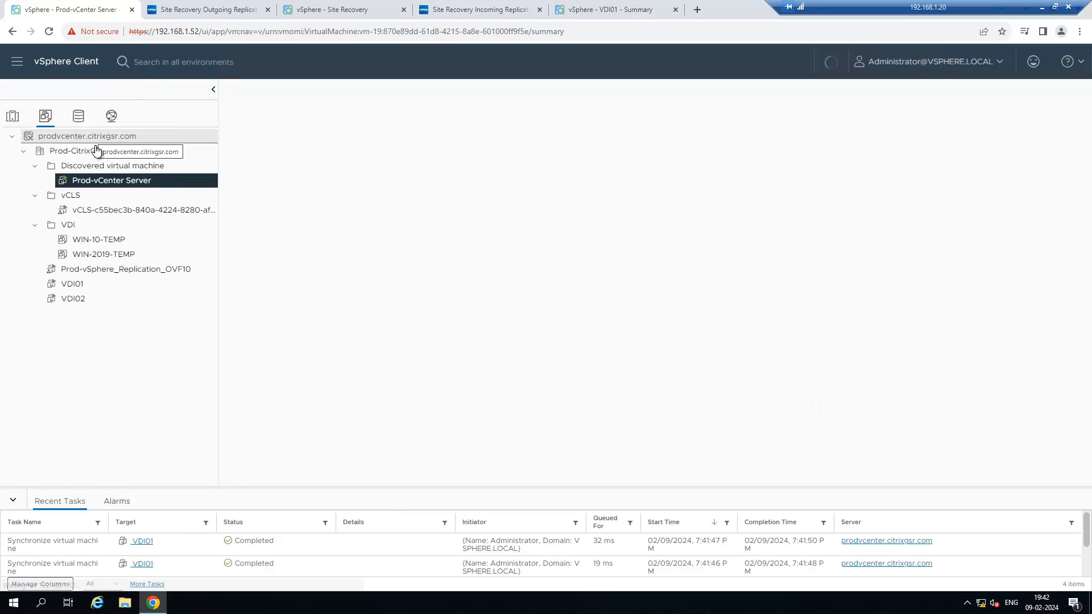
click(119, 284)
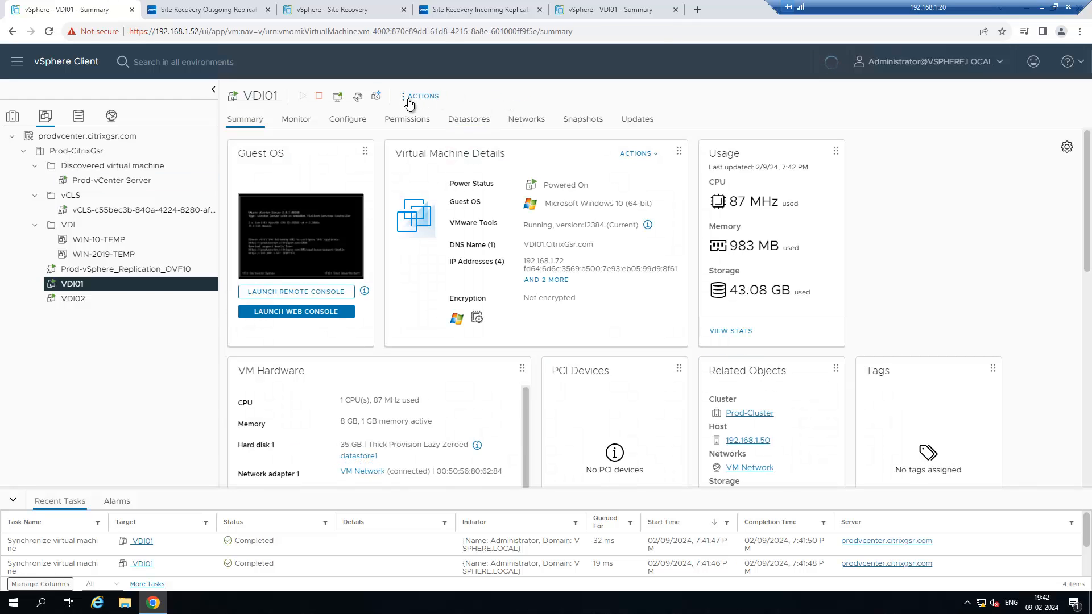
- Power off the VDI01 virtual machine on the production site
click(422, 97)
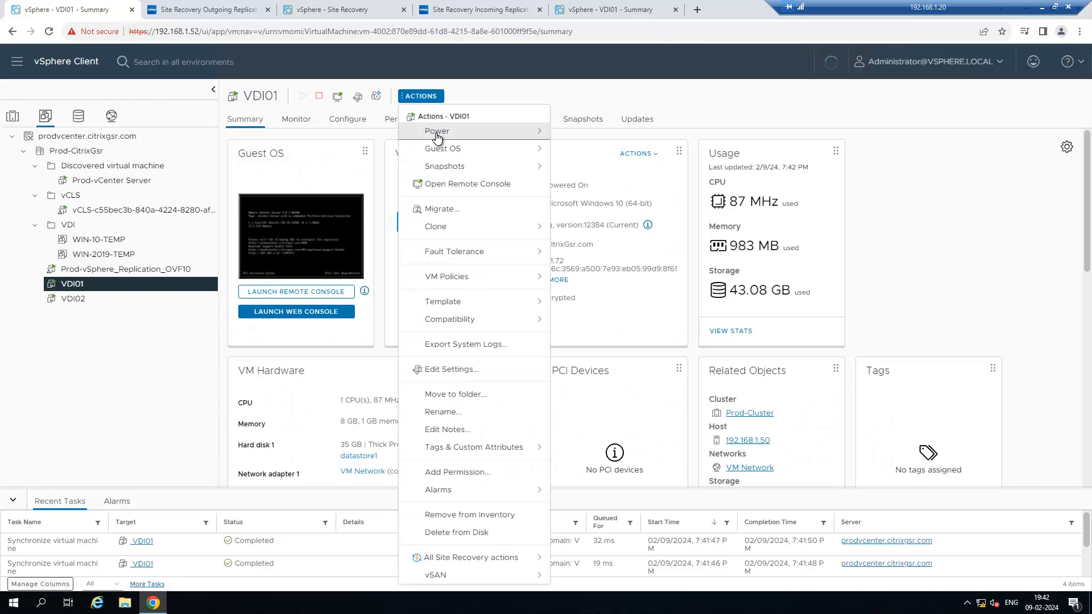
mouse_move(480, 133)
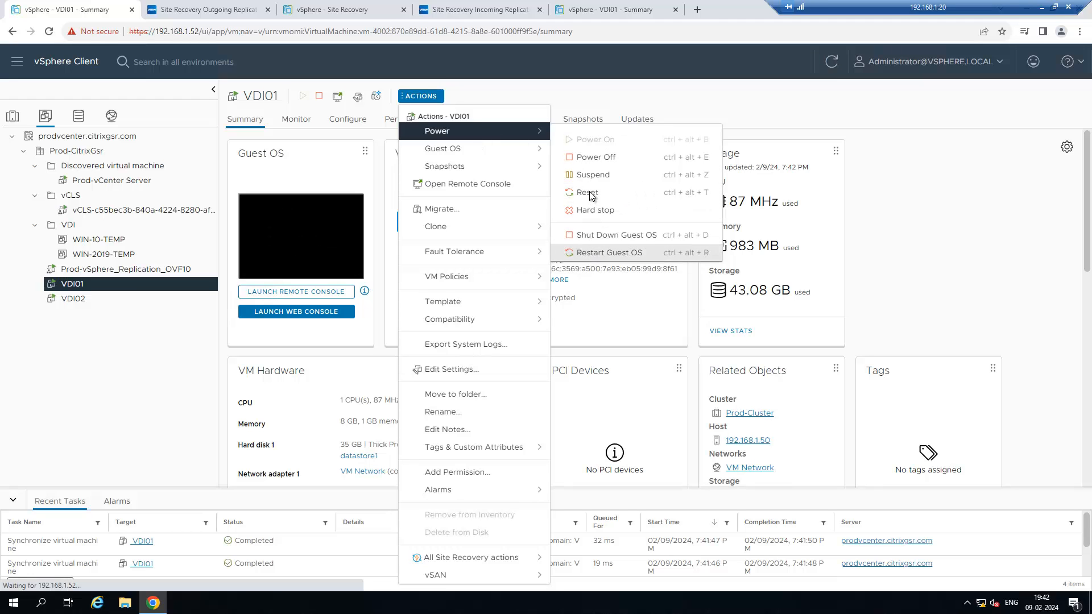
click(600, 158)
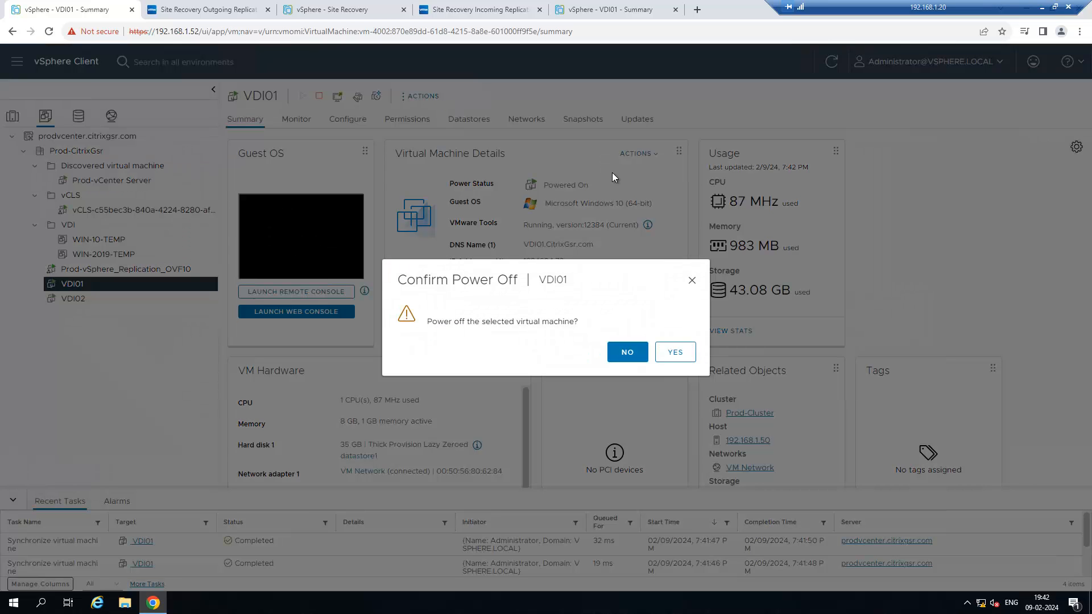
click(673, 354)
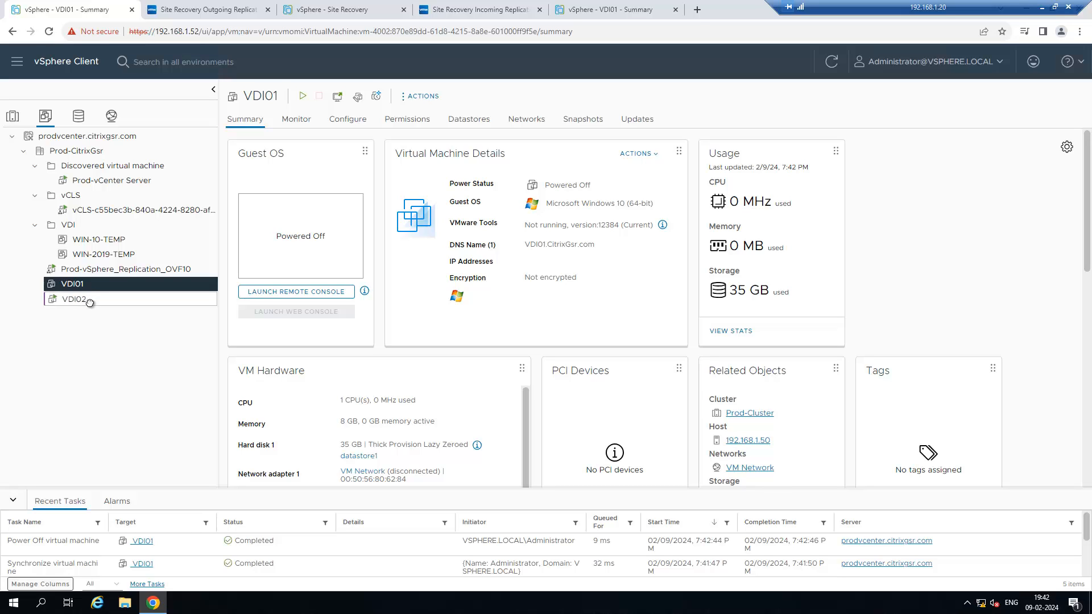
- Shut down the guest operating system of VDI02 in the production inventory
click(94, 298)
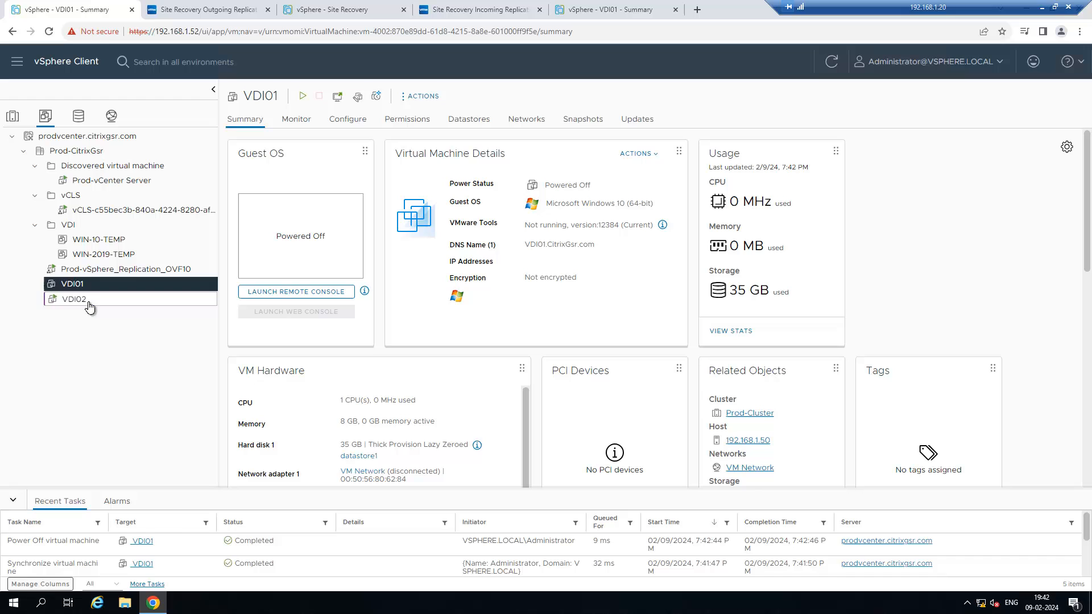
click(405, 98)
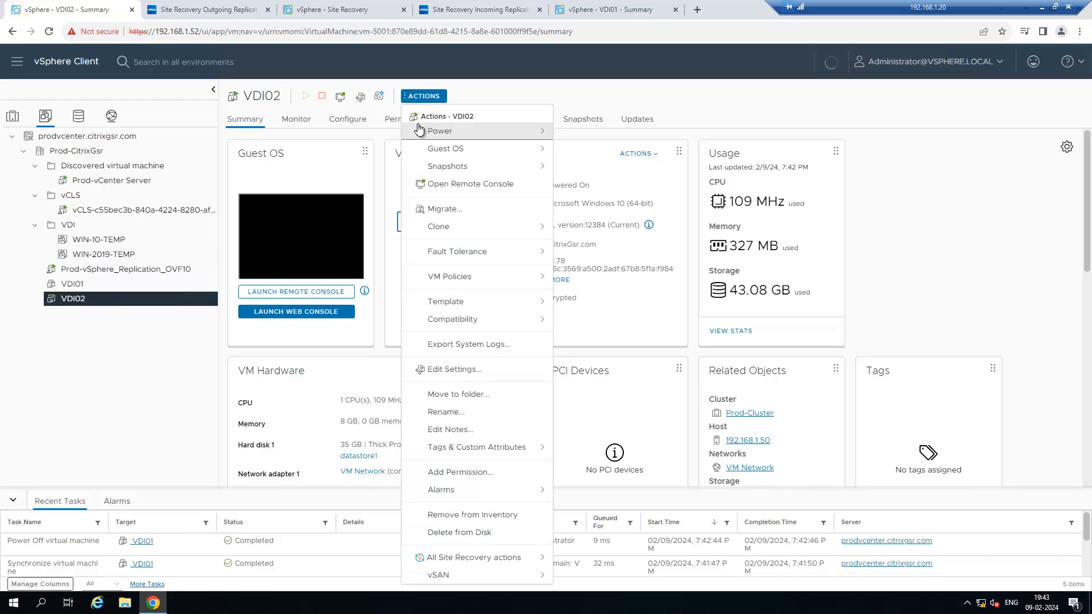
mouse_move(434, 131)
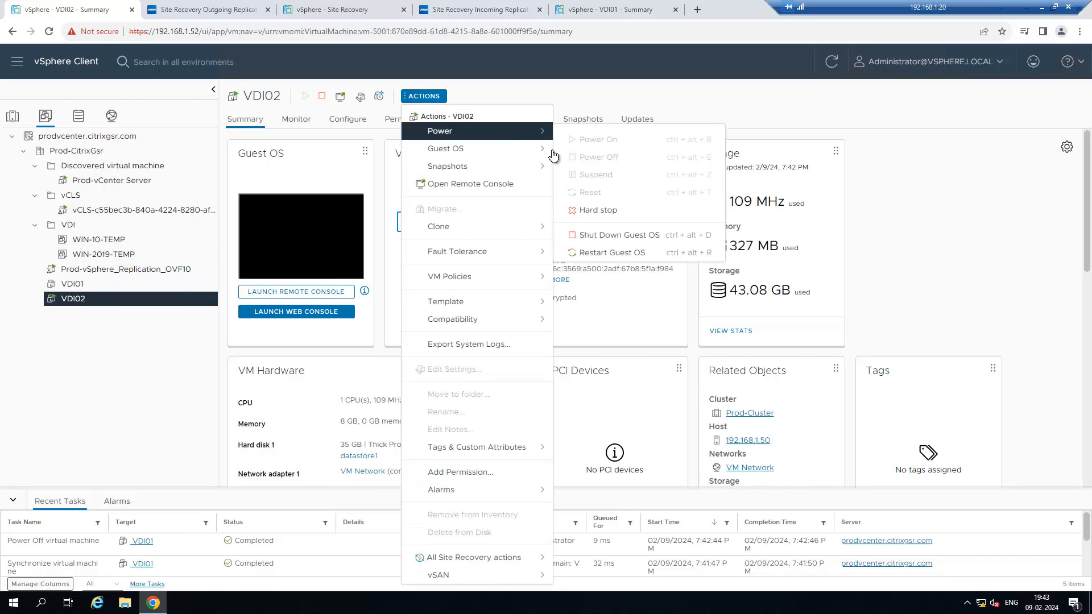
click(596, 236)
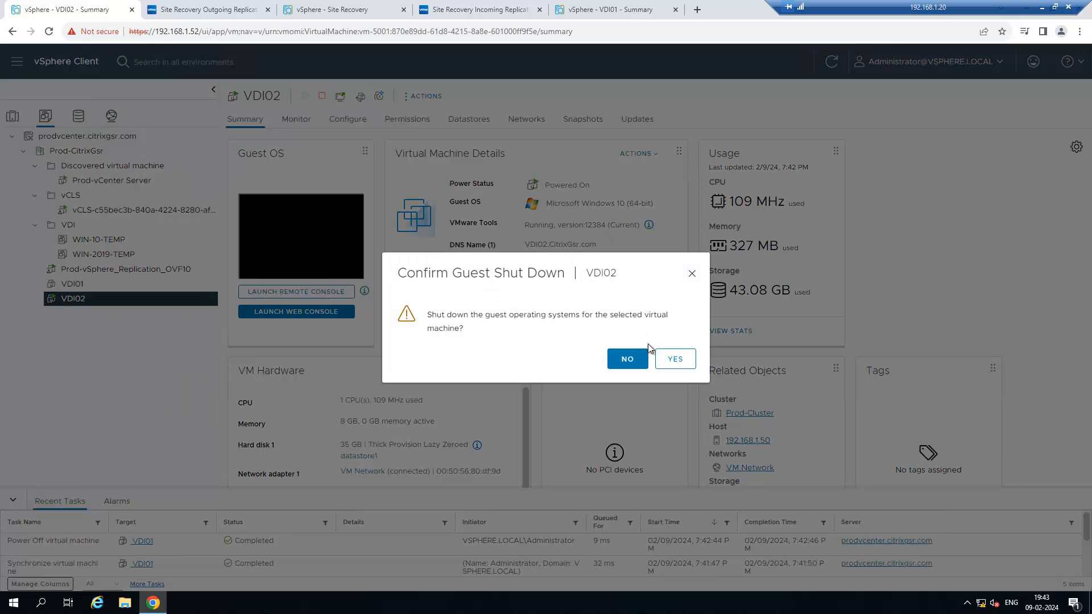
click(677, 359)
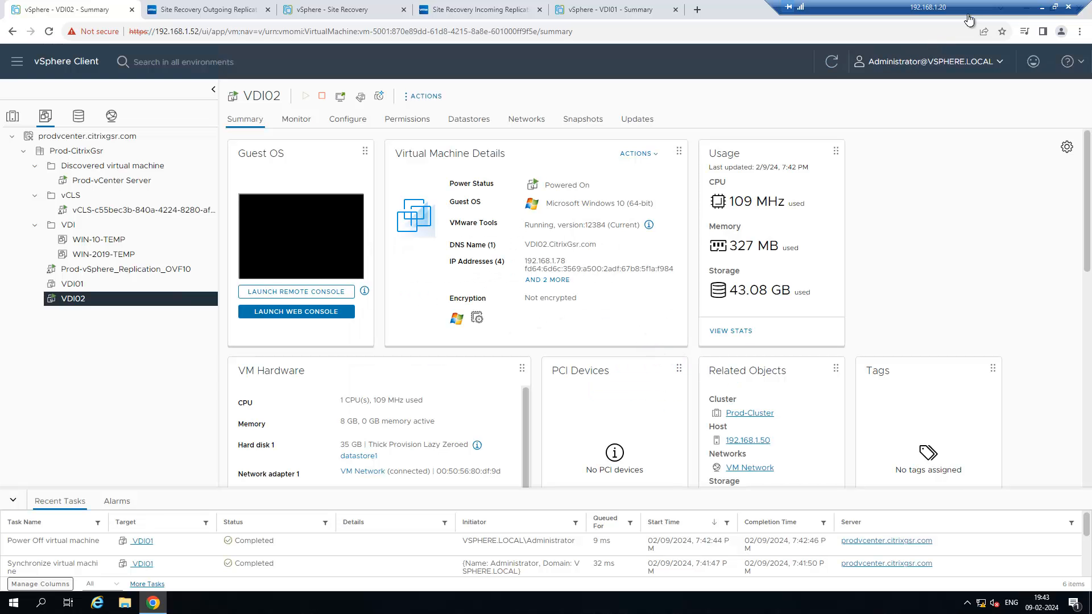
- Switch to Citrix Studio and refresh the search results to check the registration of VDI01 and VDI02 after the shutdown
click(1044, 9)
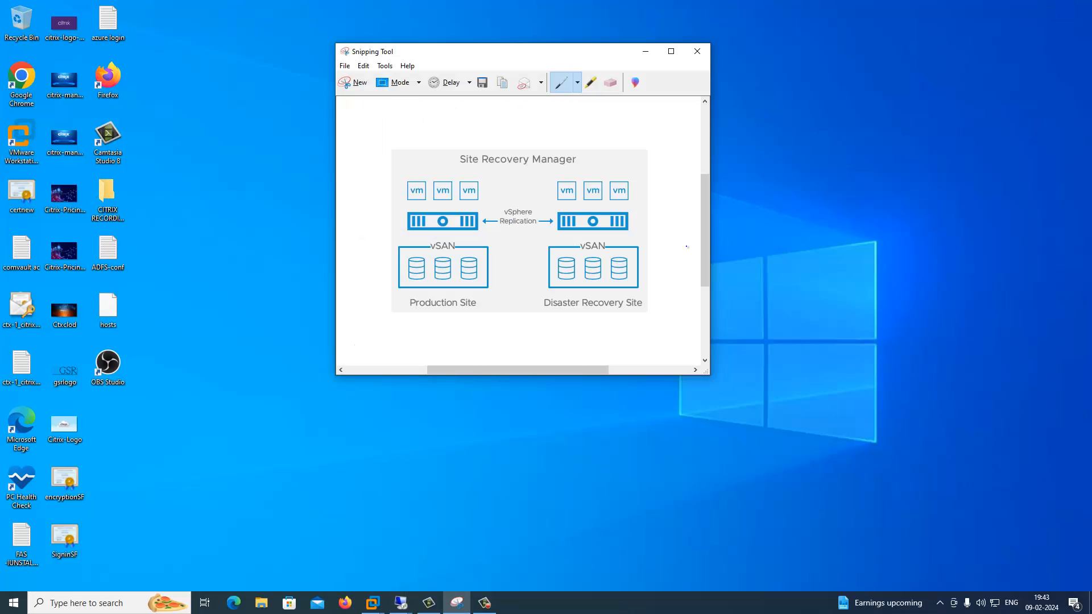
mouse_move(399, 605)
click(429, 561)
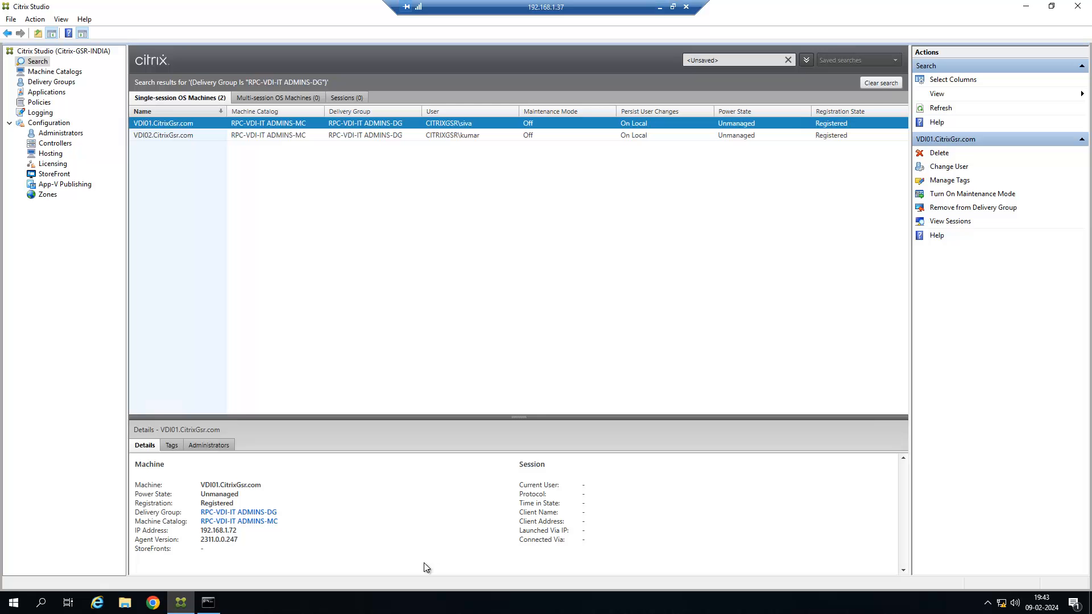
click(940, 109)
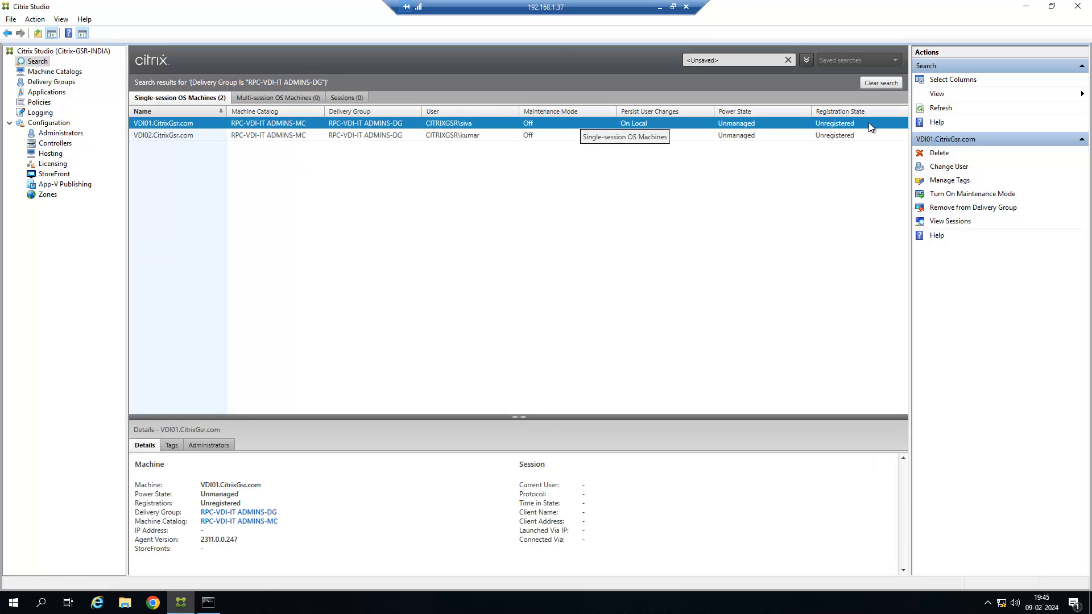
click(940, 108)
- Return to the vSphere session on 192.168.1.20 and check the power status of VDI01 on the production vCenter
click(660, 7)
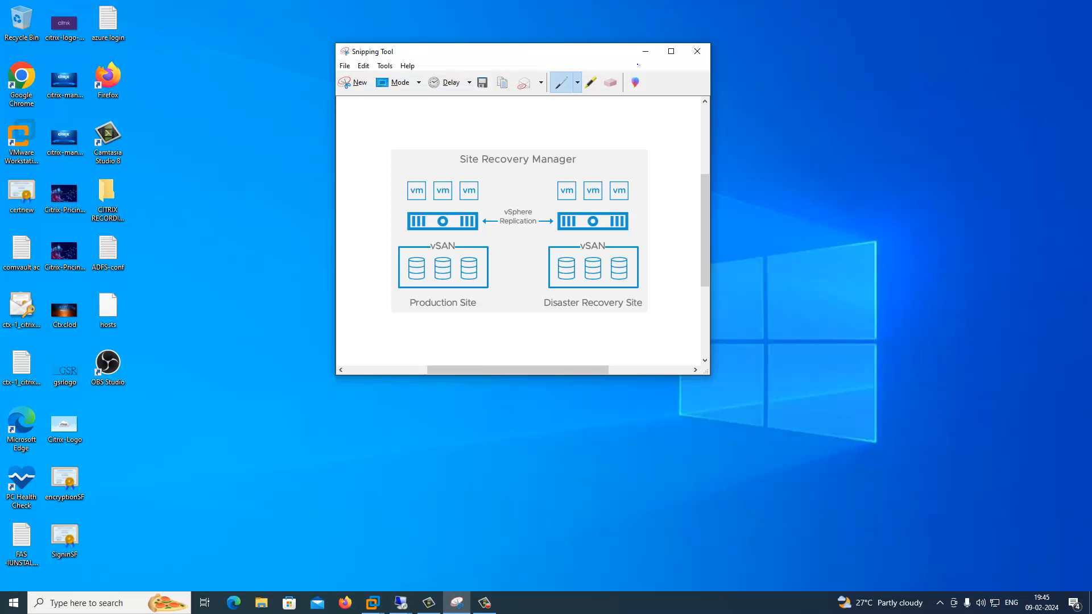
mouse_move(393, 609)
click(323, 563)
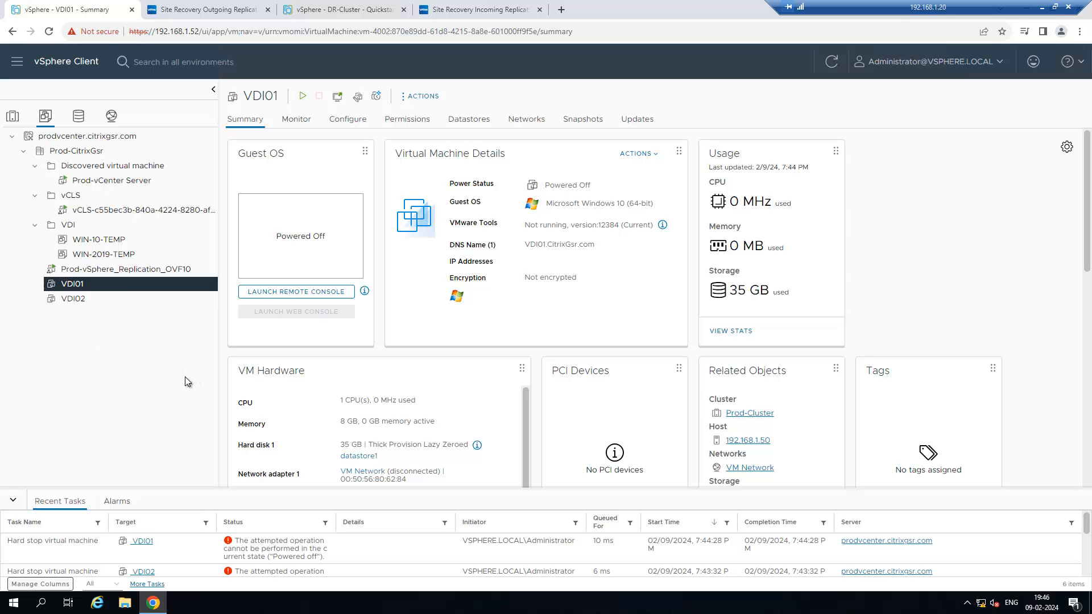
- Switch to the Citrix Studio session again and review the registration states of the delivery group's two machines
click(1038, 7)
mouse_move(397, 602)
click(449, 562)
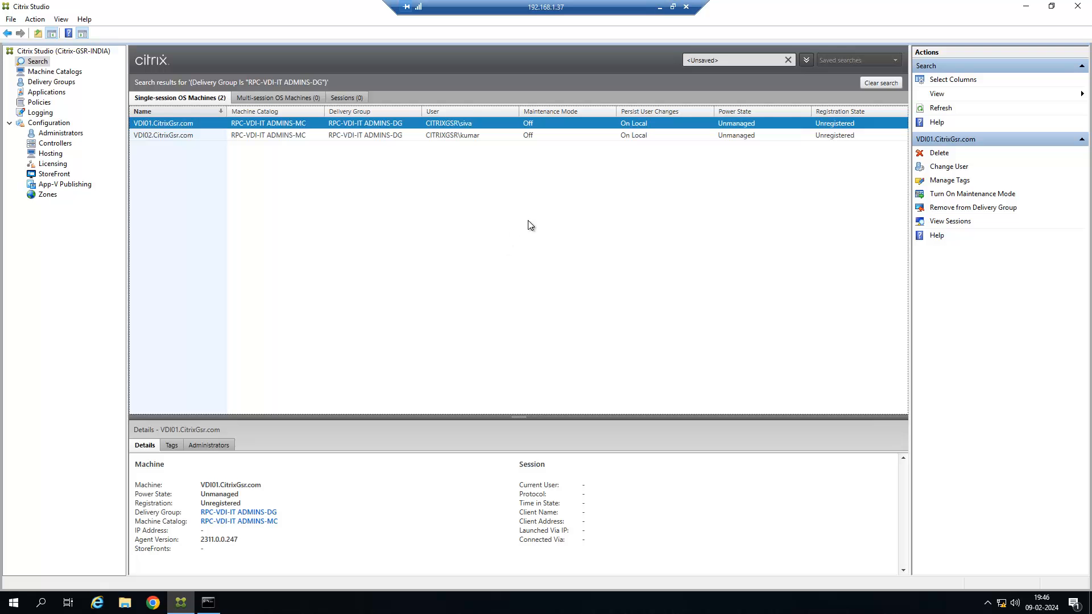
- Refresh the delivery group's machine search in Citrix Studio and return to the vSphere session on 192.168.1.20
click(942, 108)
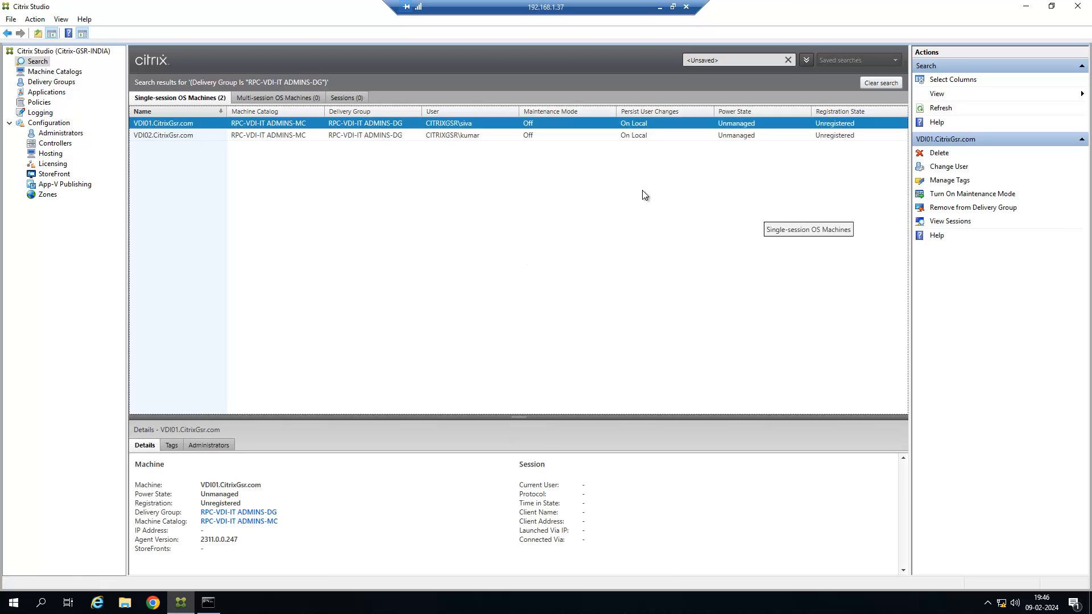
click(660, 7)
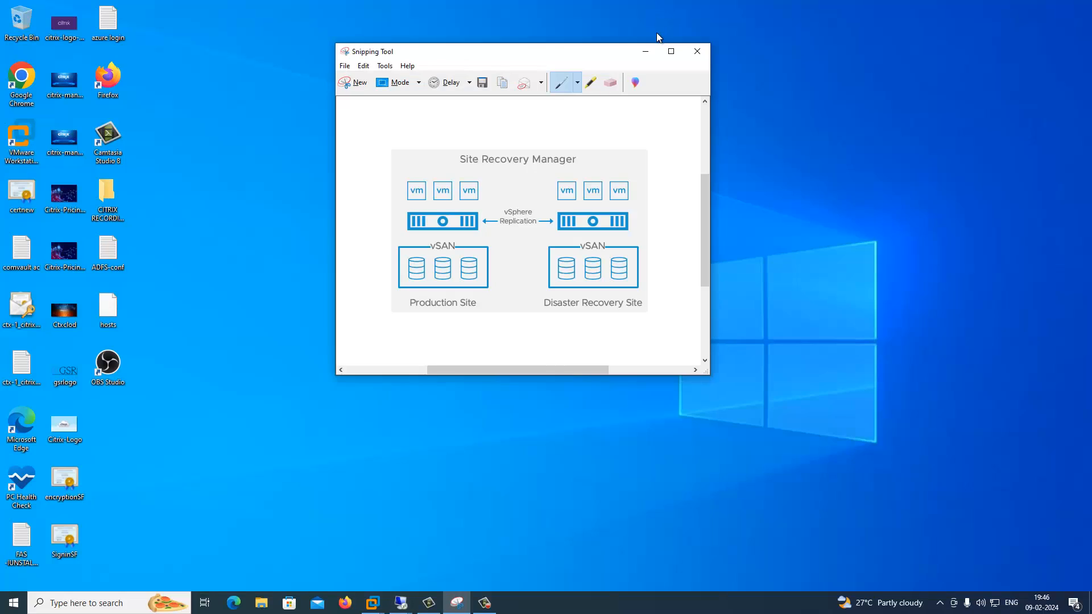
click(646, 52)
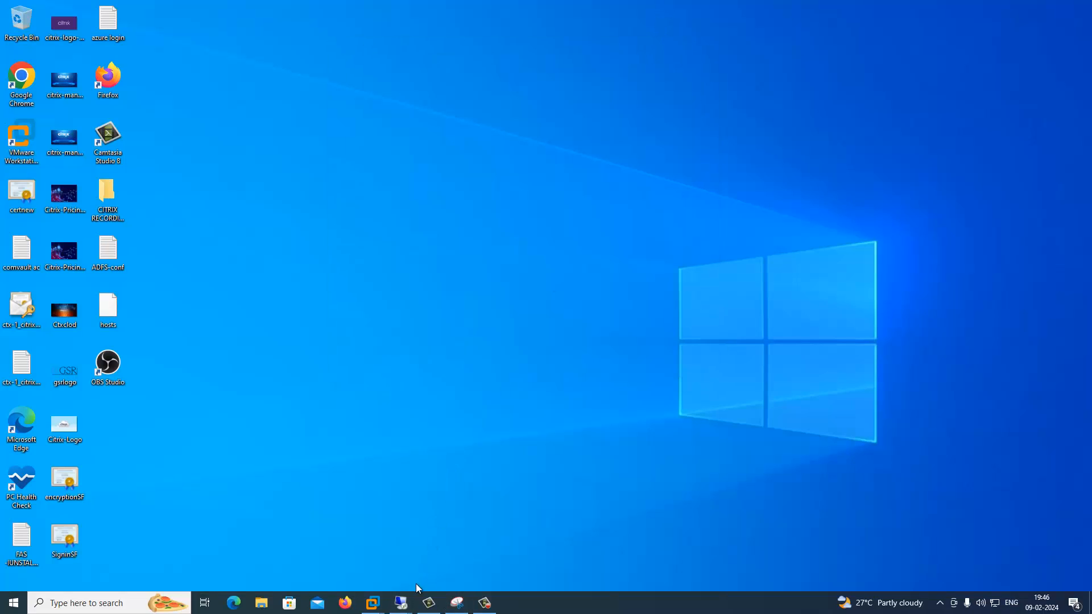
mouse_move(401, 602)
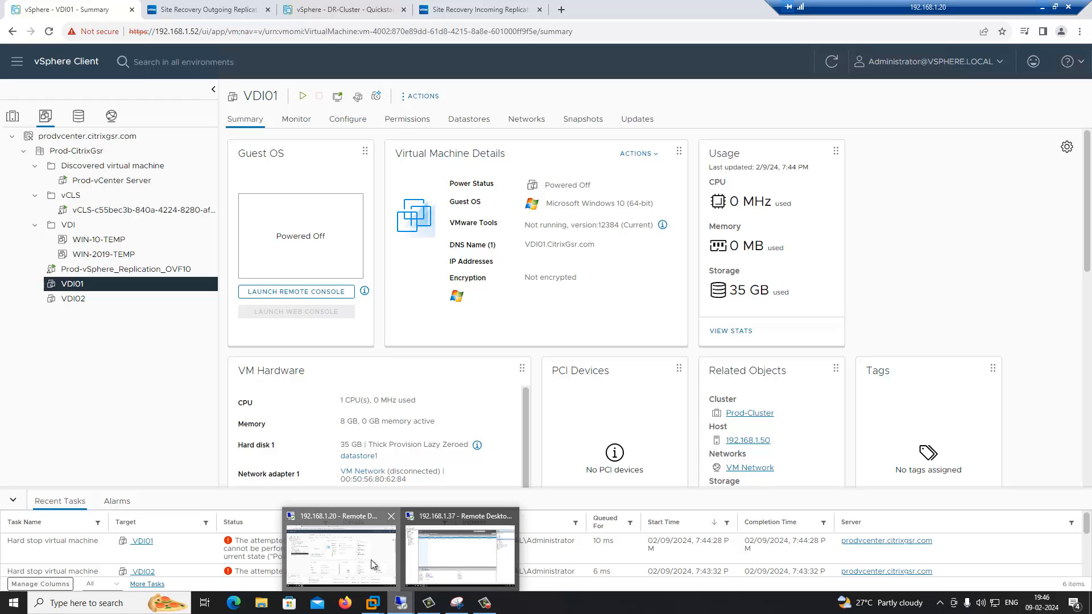
click(370, 559)
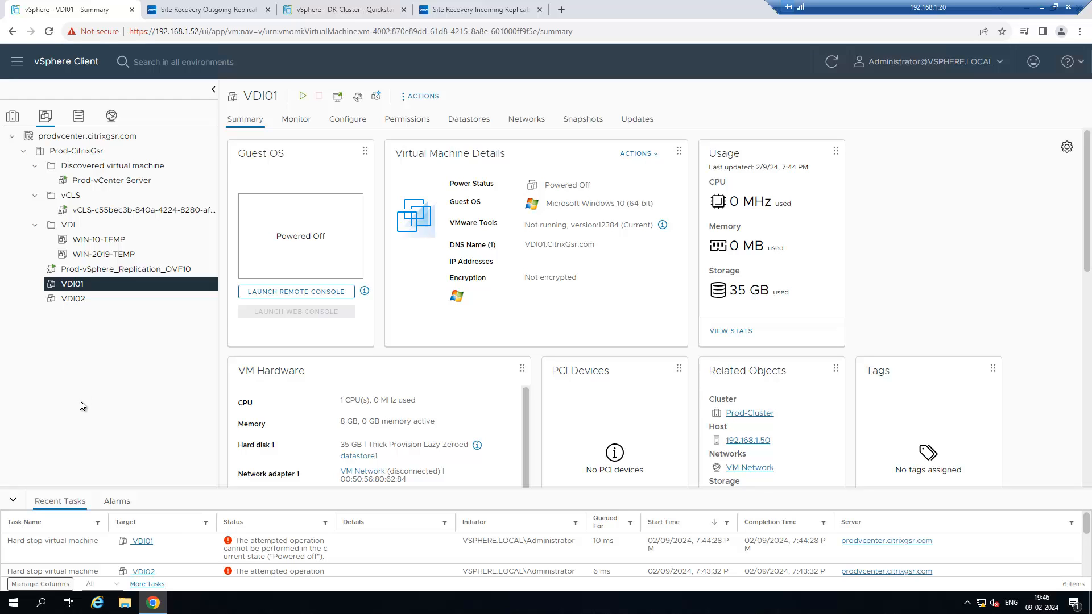
- Check the DR-Cluster inventory and VDI01's incoming replication, and close the old Site Recovery page
click(343, 9)
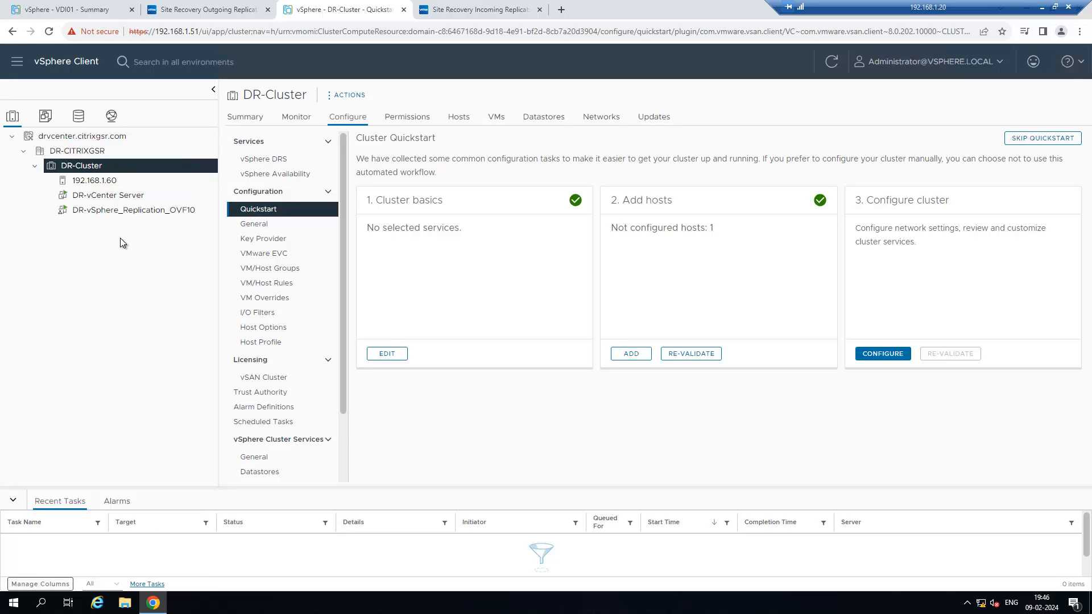
click(462, 10)
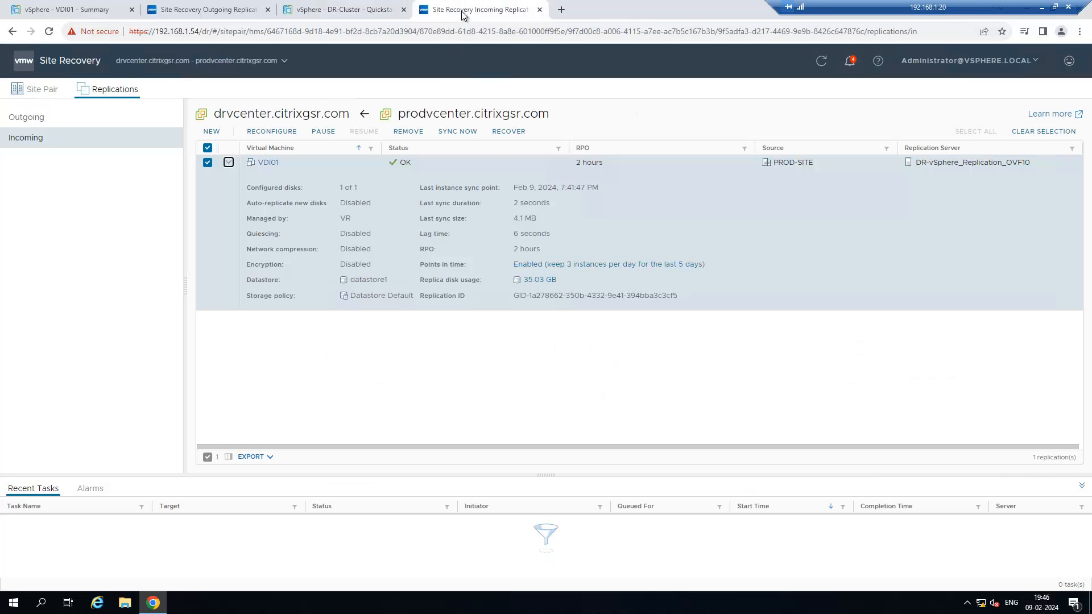
click(305, 3)
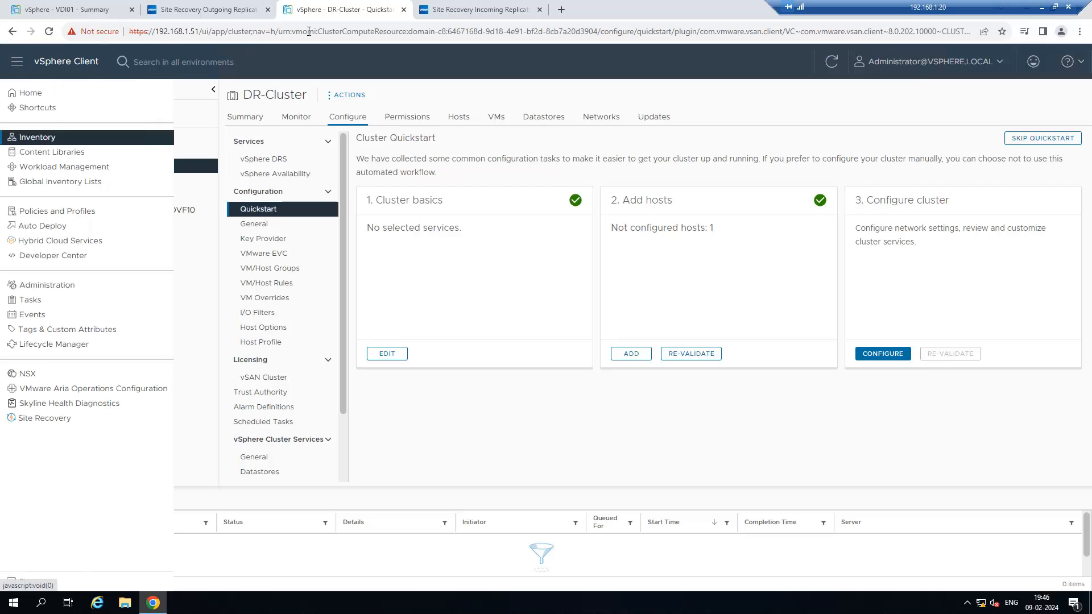
click(539, 9)
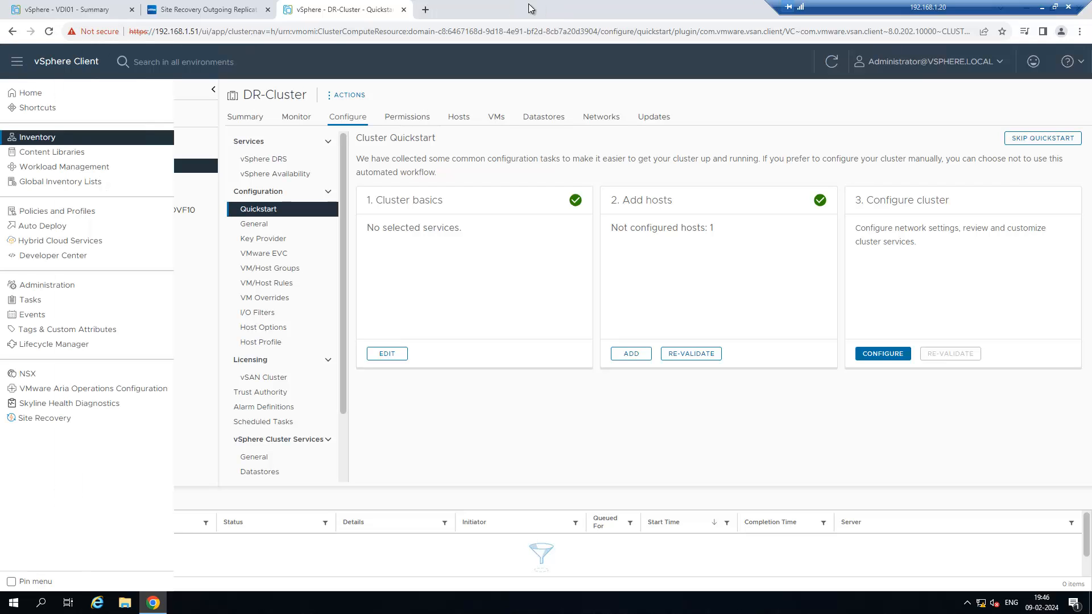
- Open a new Site Recovery session from the DR vCenter at 192.168.1.51
click(18, 61)
click(18, 61)
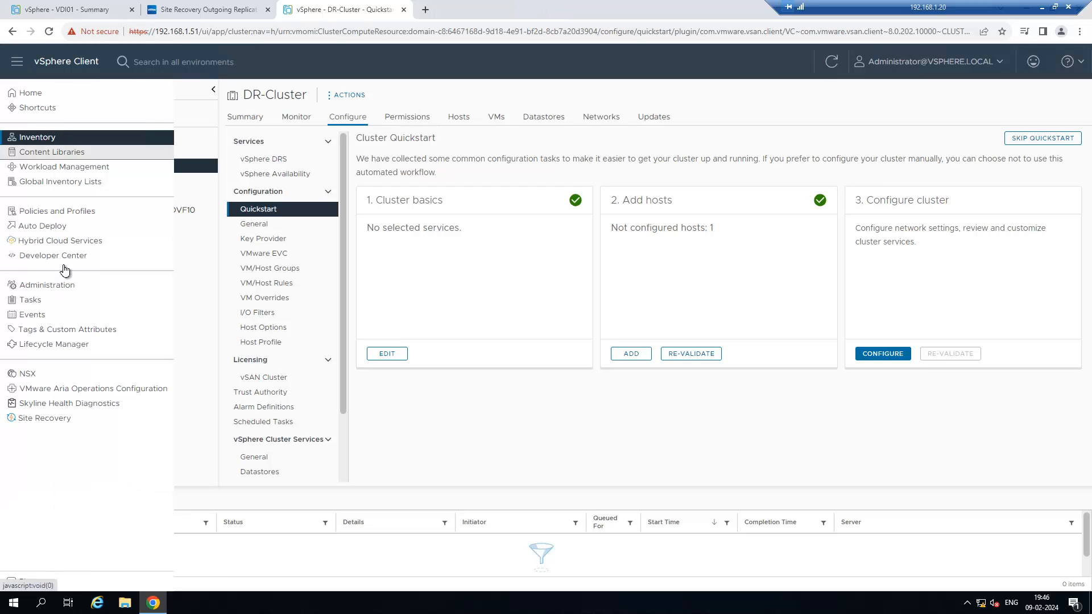
click(46, 417)
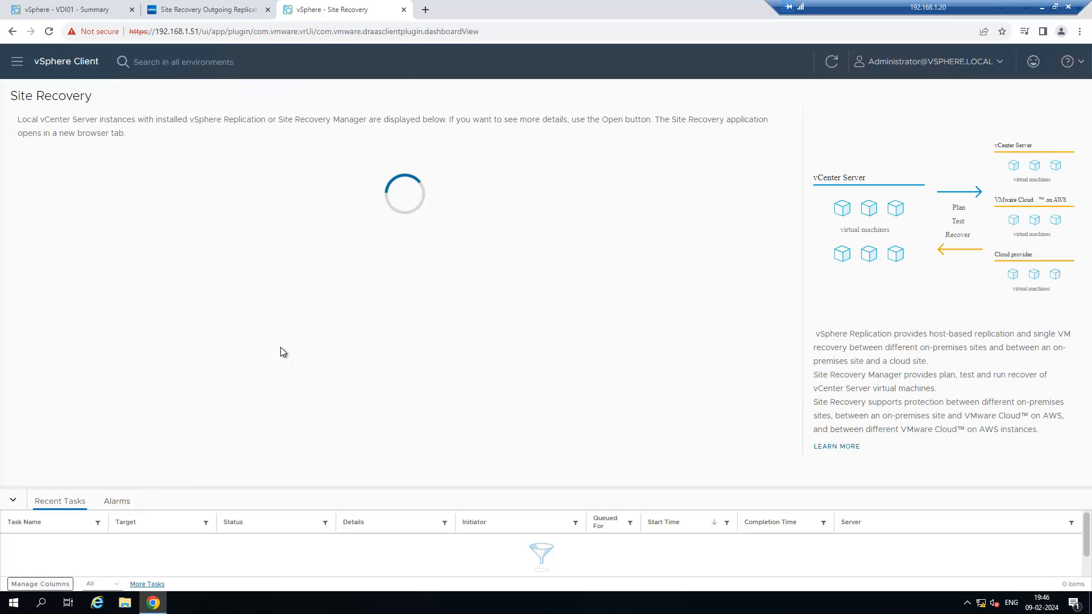
click(212, 217)
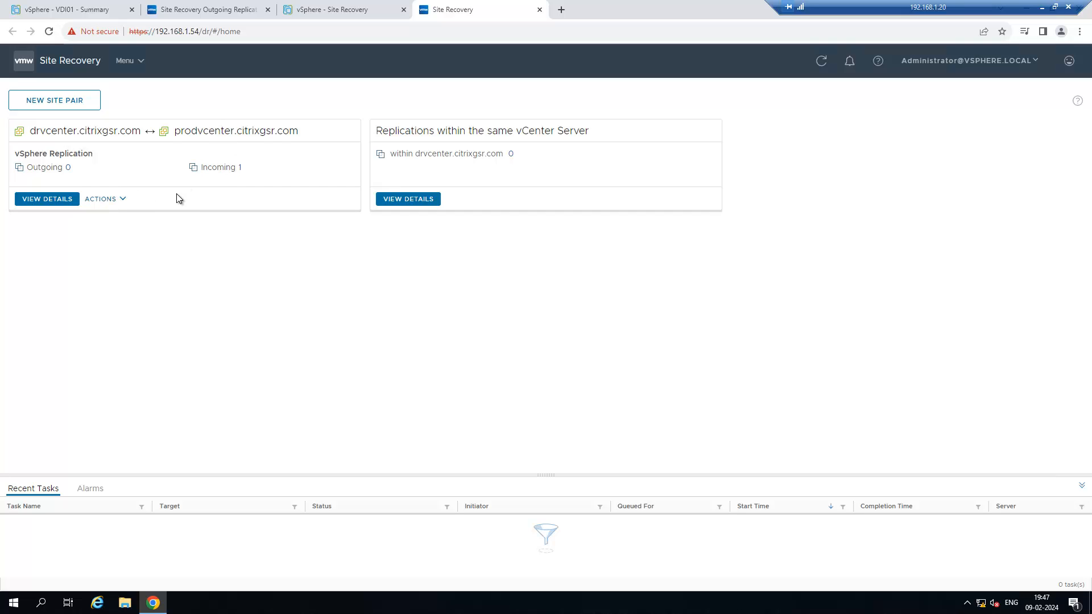
- Open the incoming replications of the drvcenter–prodvcenter site pair and expand the VDI01 replication's details
click(109, 199)
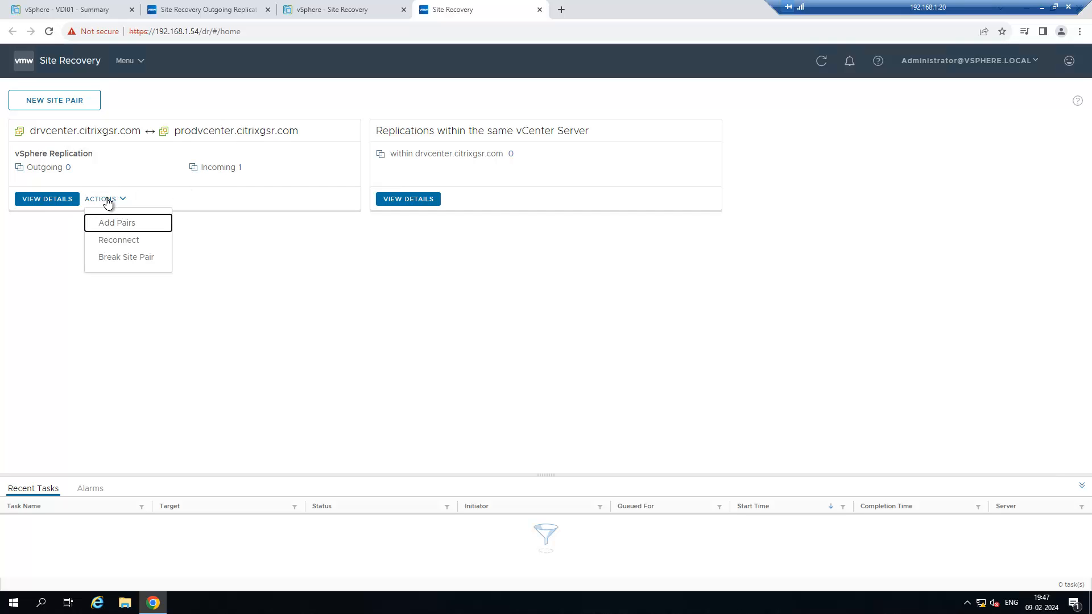
click(66, 200)
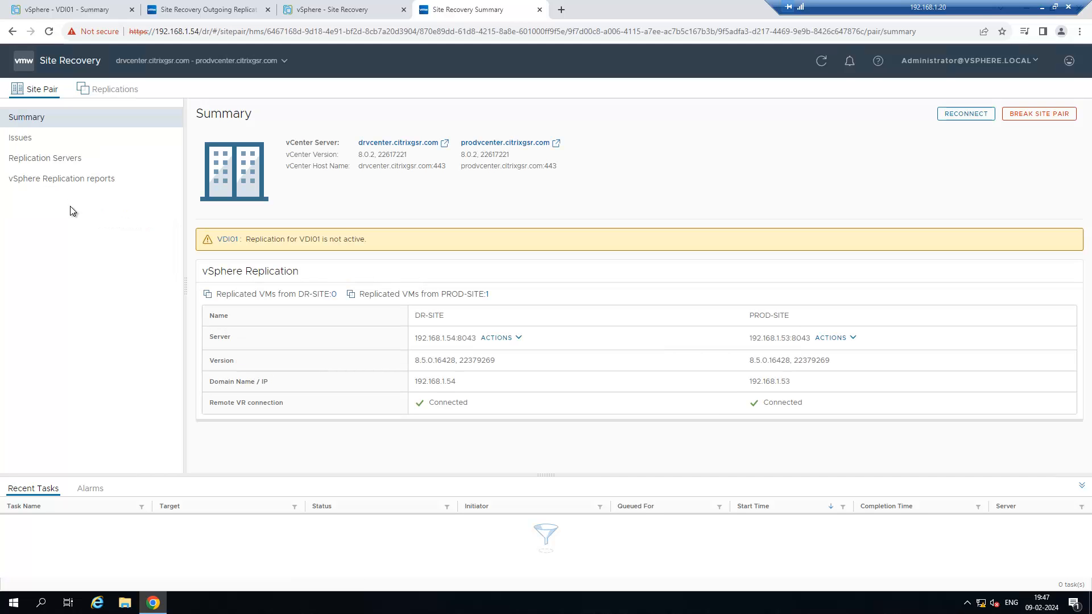
click(108, 93)
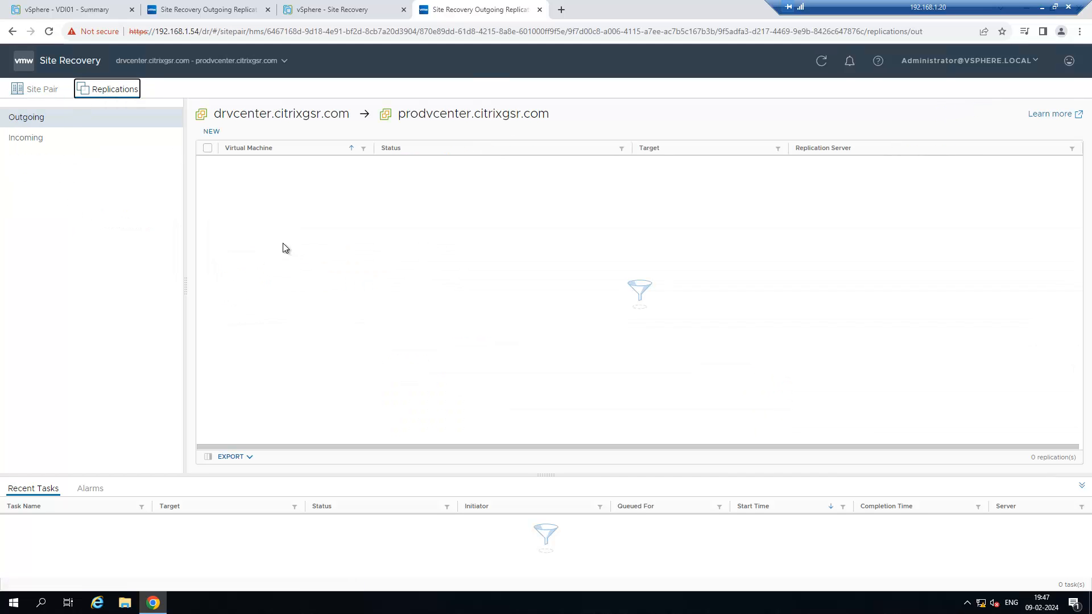
click(30, 139)
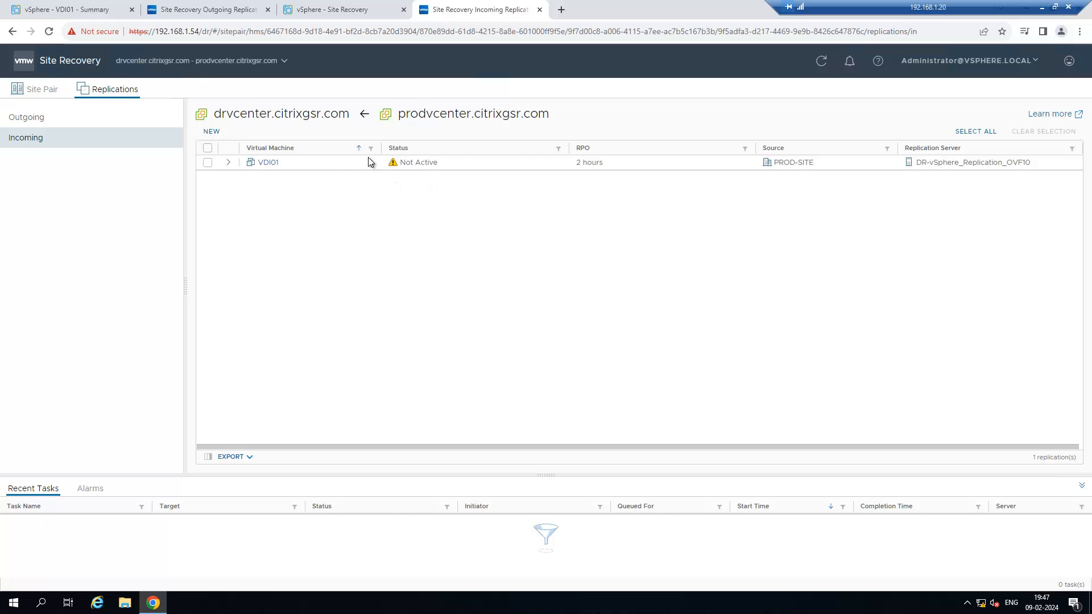
click(228, 162)
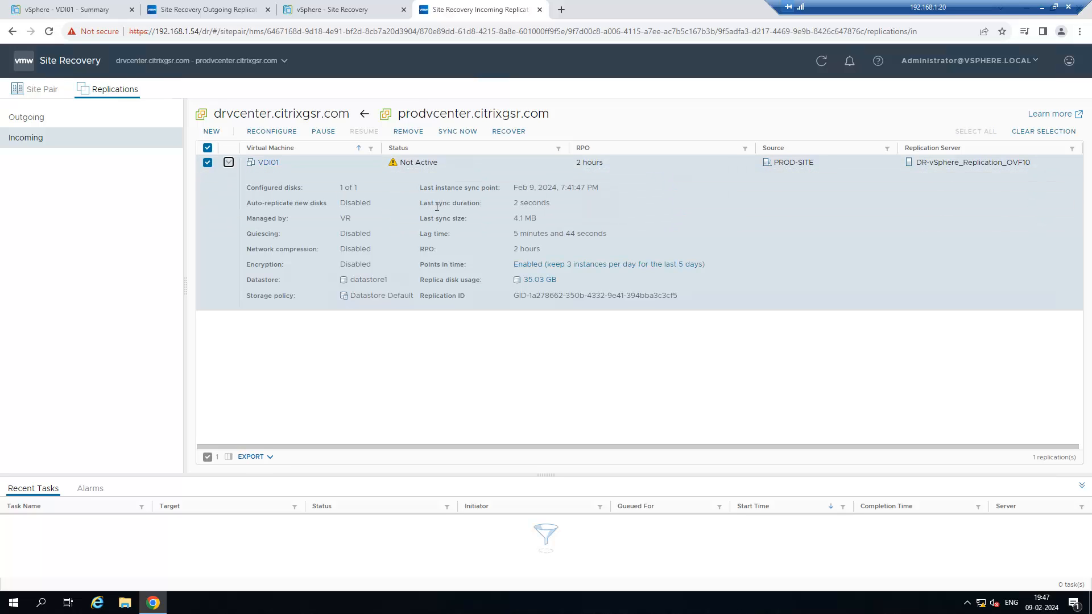
- Start recovering VDI01 using the latest available data, with powering on after recovery disabled
click(510, 132)
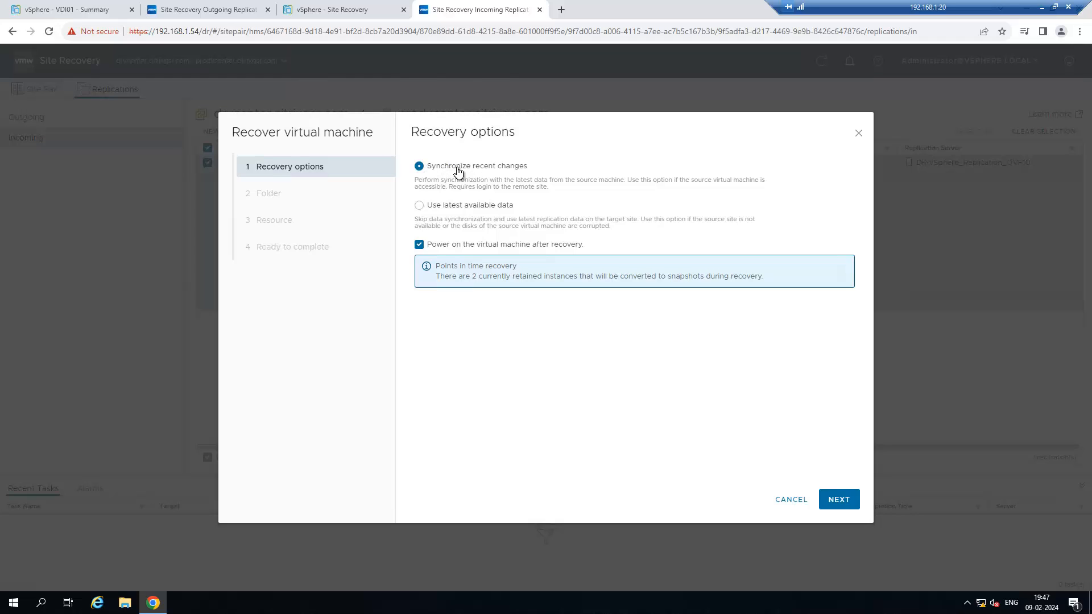
click(428, 206)
click(427, 246)
click(837, 500)
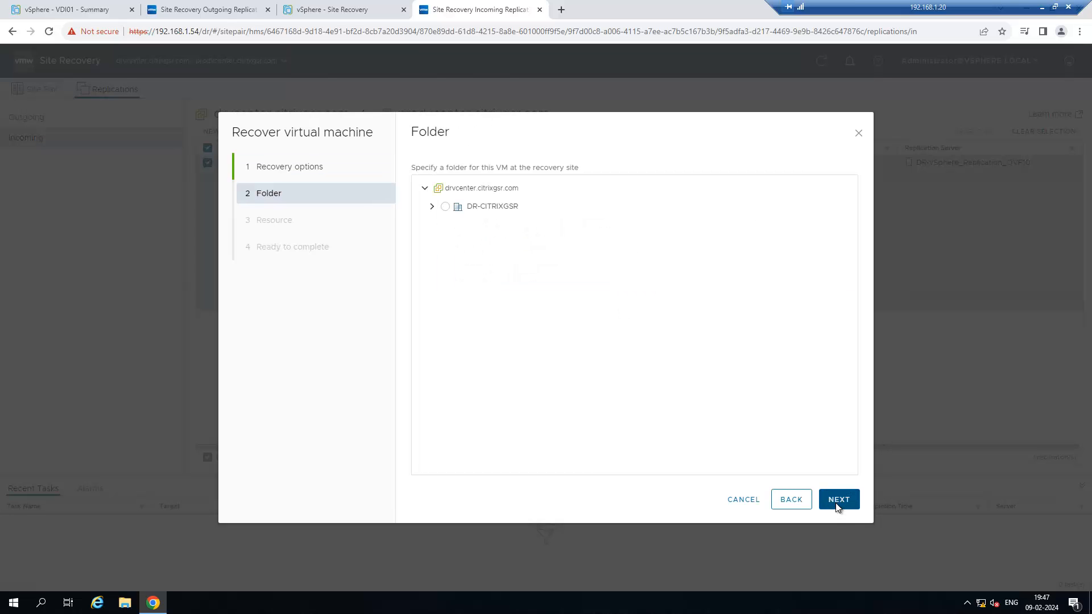
- Set the recovery folder to DR-CITRIXGSR and the resource to host 192.168.1.60 in DR-Cluster, and run VDI01's recovery
click(445, 206)
click(846, 501)
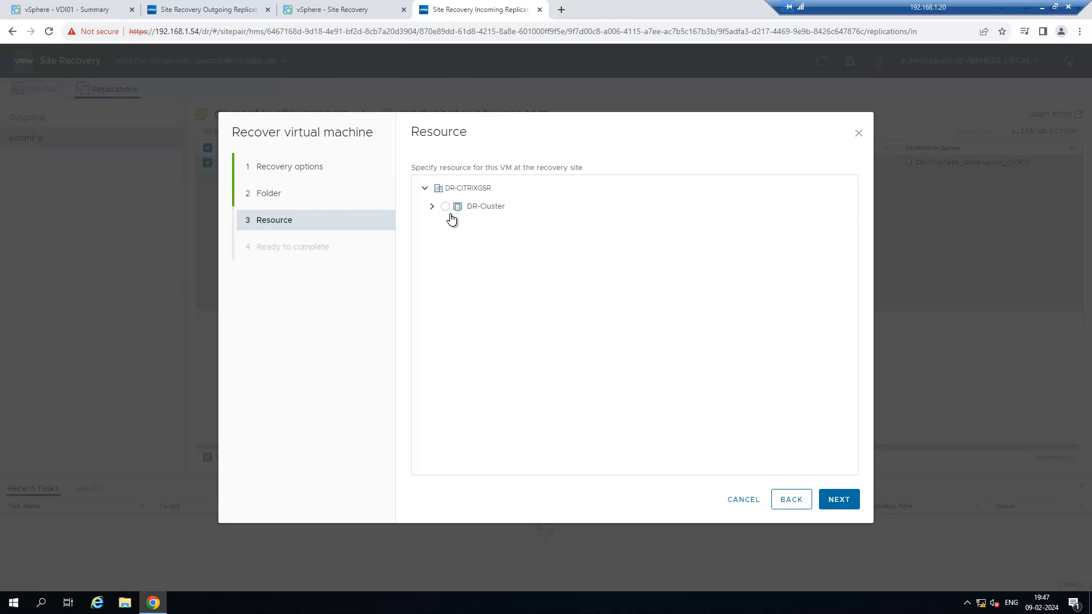
click(445, 209)
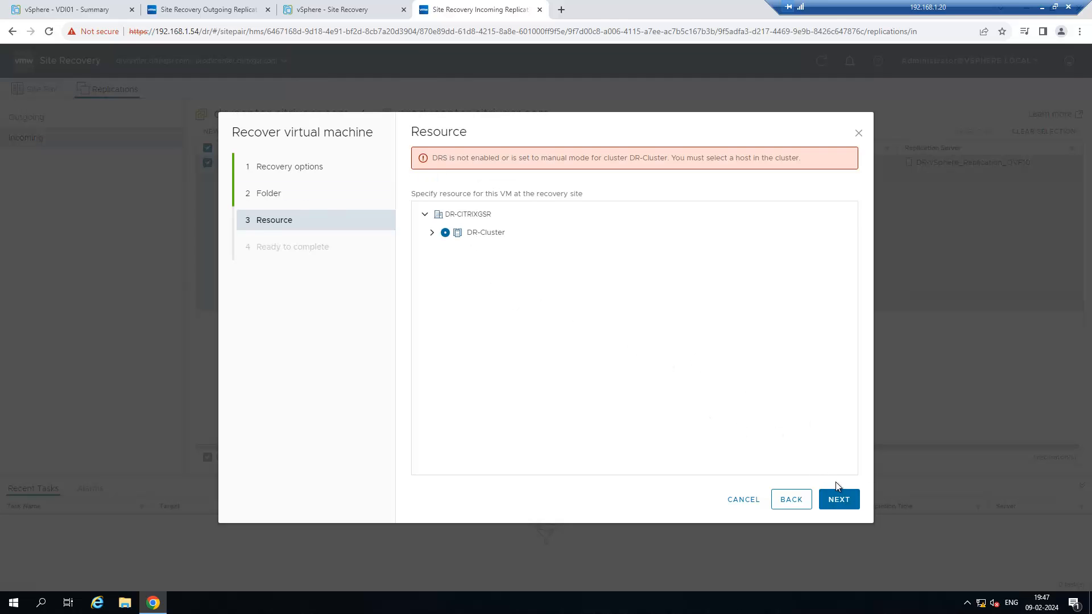
click(432, 233)
click(480, 252)
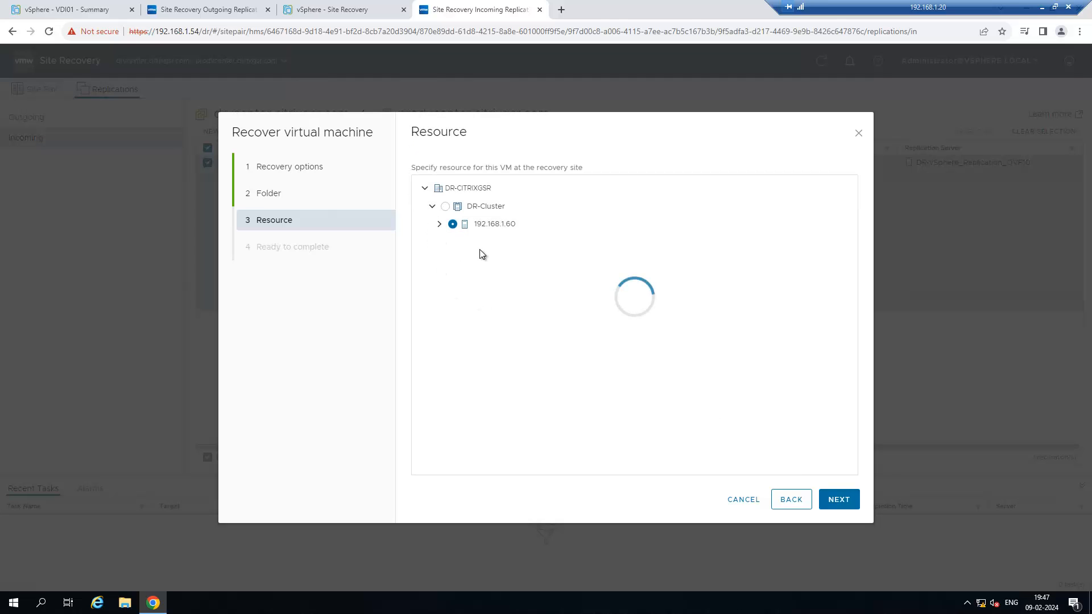
click(839, 499)
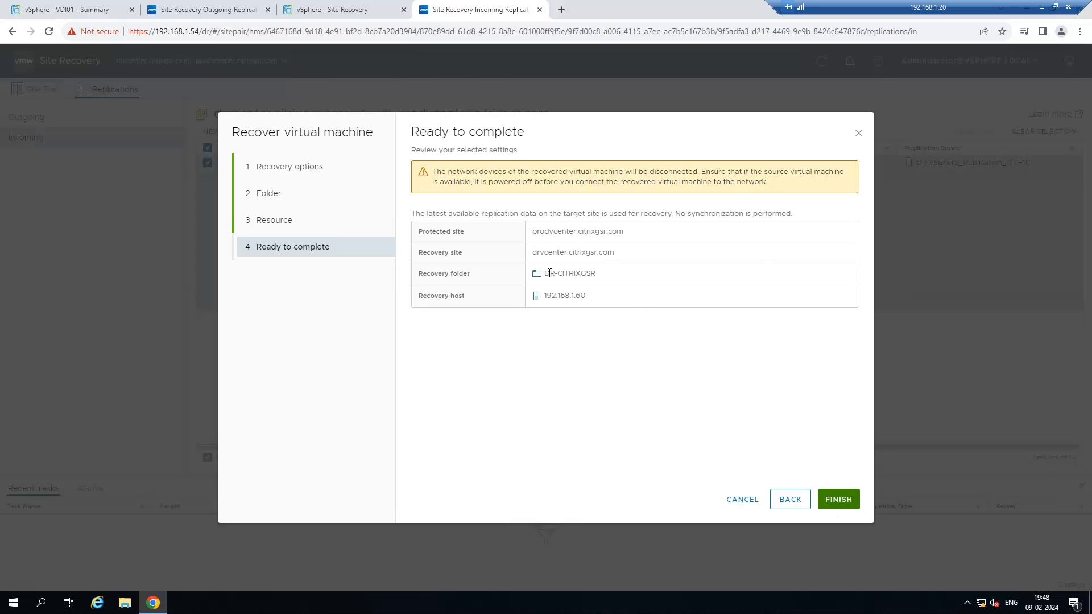
click(838, 500)
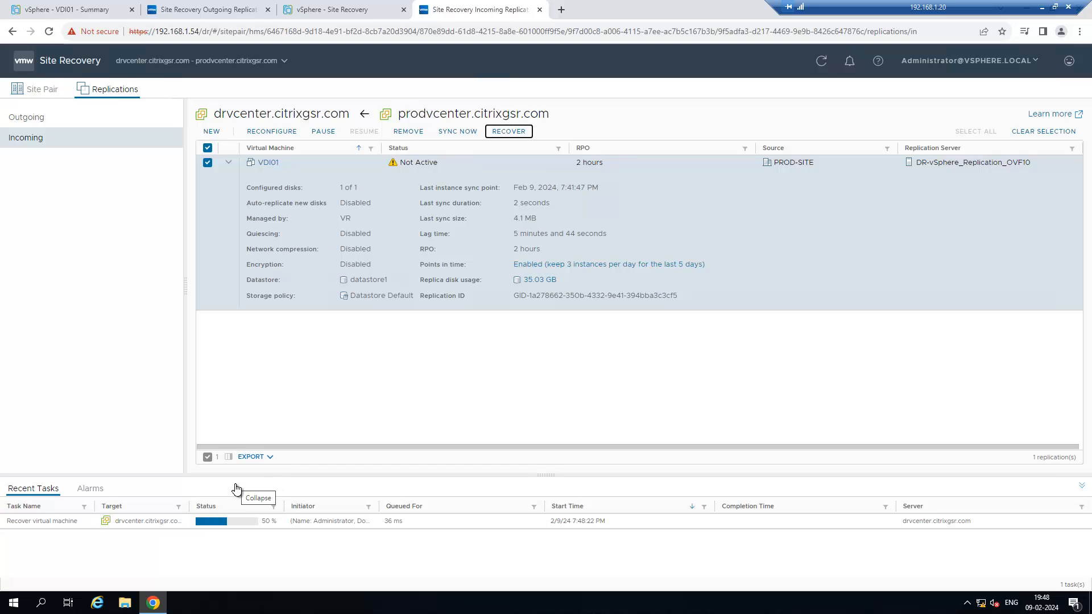
- Return to the DR vCenter inventory and look for the recovered VDI01 under DR-Cluster
click(344, 6)
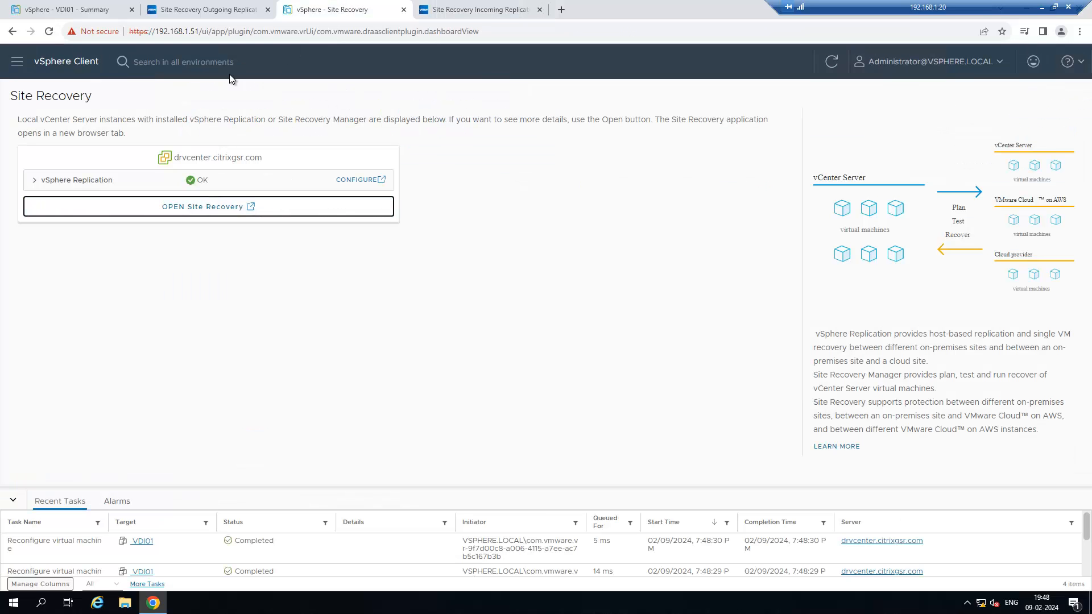
click(22, 64)
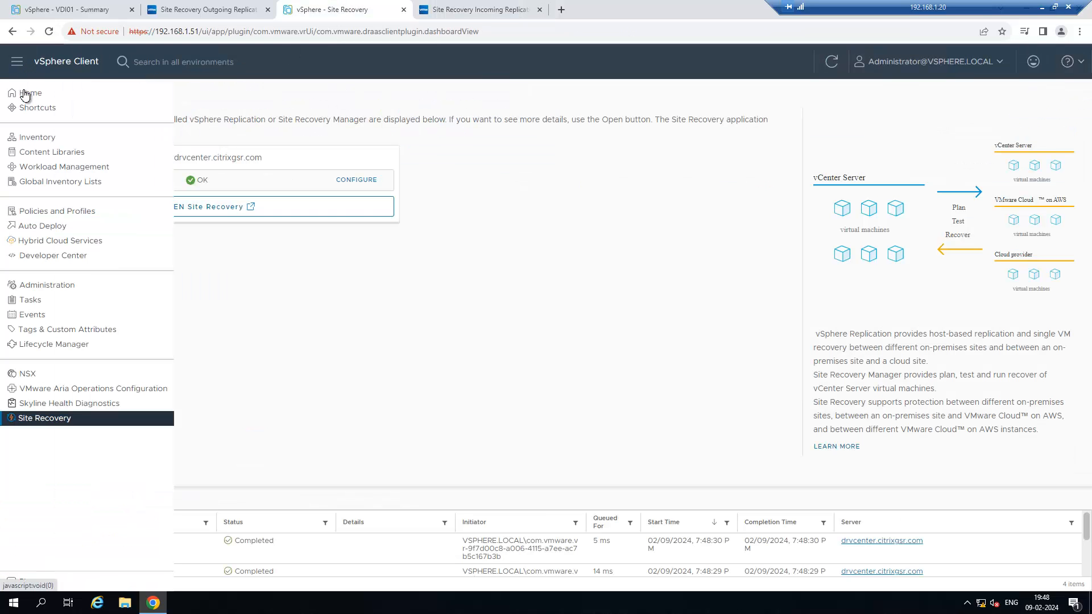
click(24, 92)
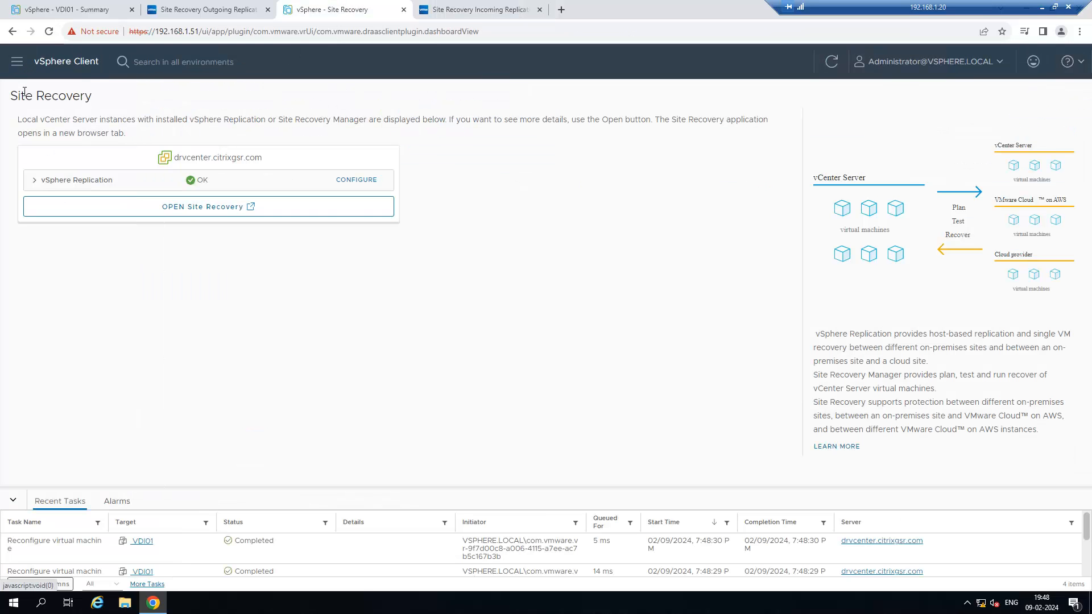
click(17, 62)
click(45, 140)
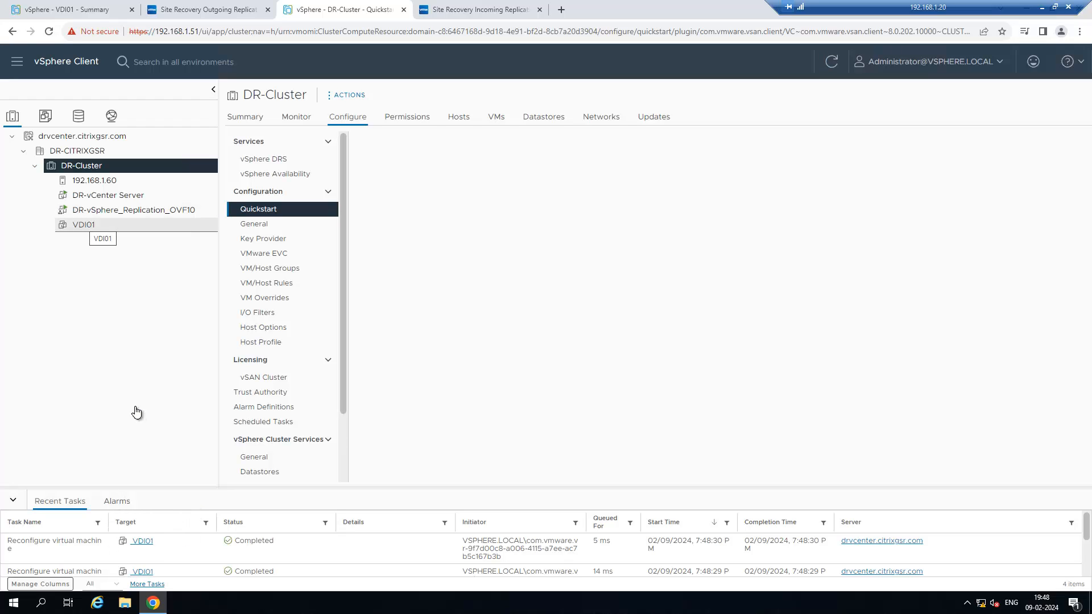
- Open the summary of VDI01 in DR-Cluster and review its power status and available actions
click(98, 227)
click(332, 97)
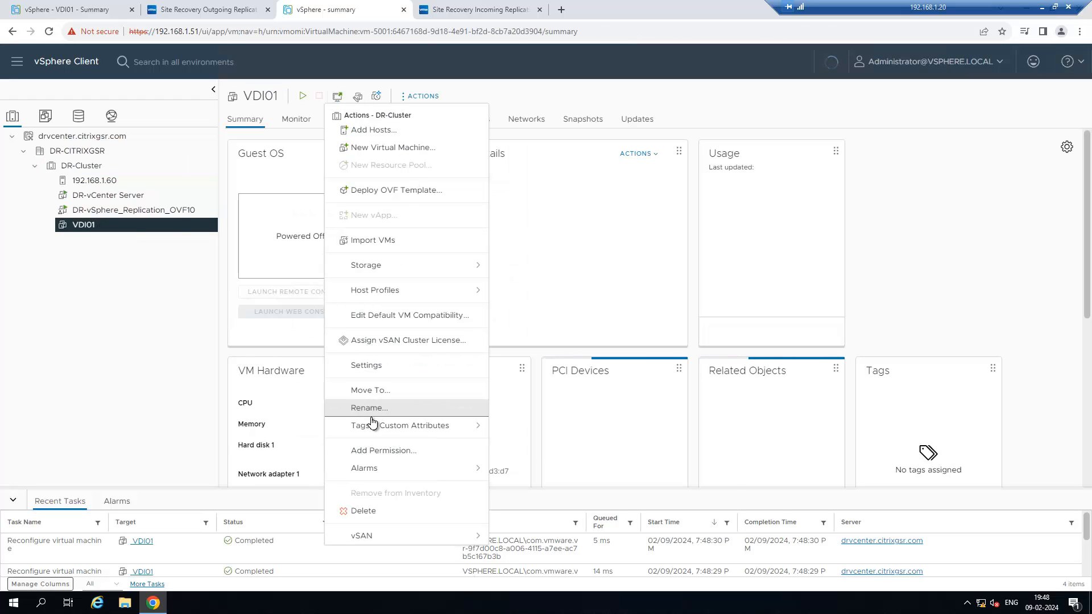
click(370, 367)
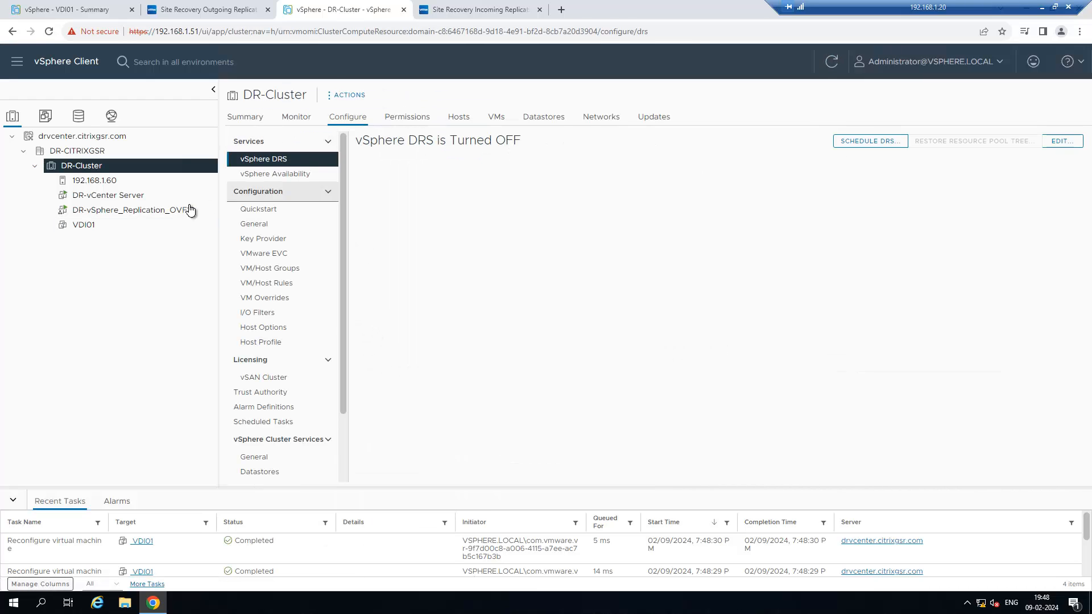
click(100, 225)
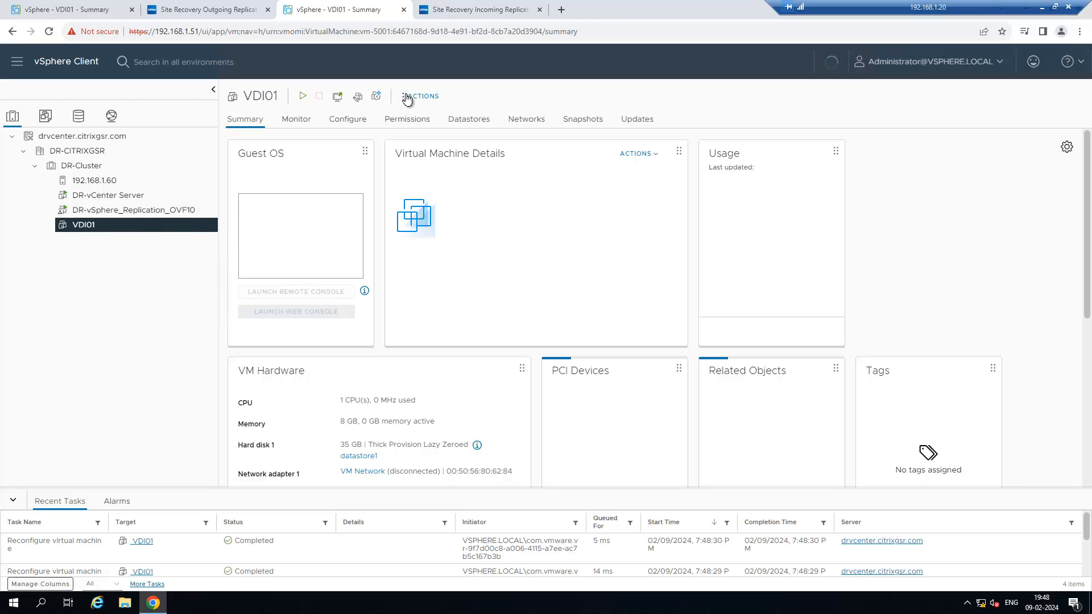
click(405, 96)
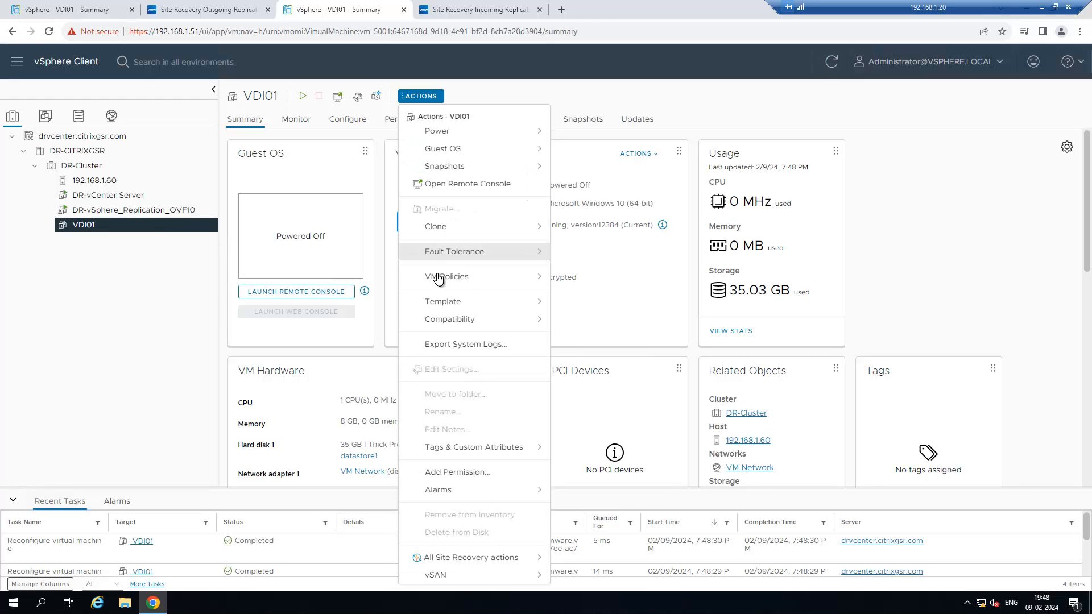
click(218, 263)
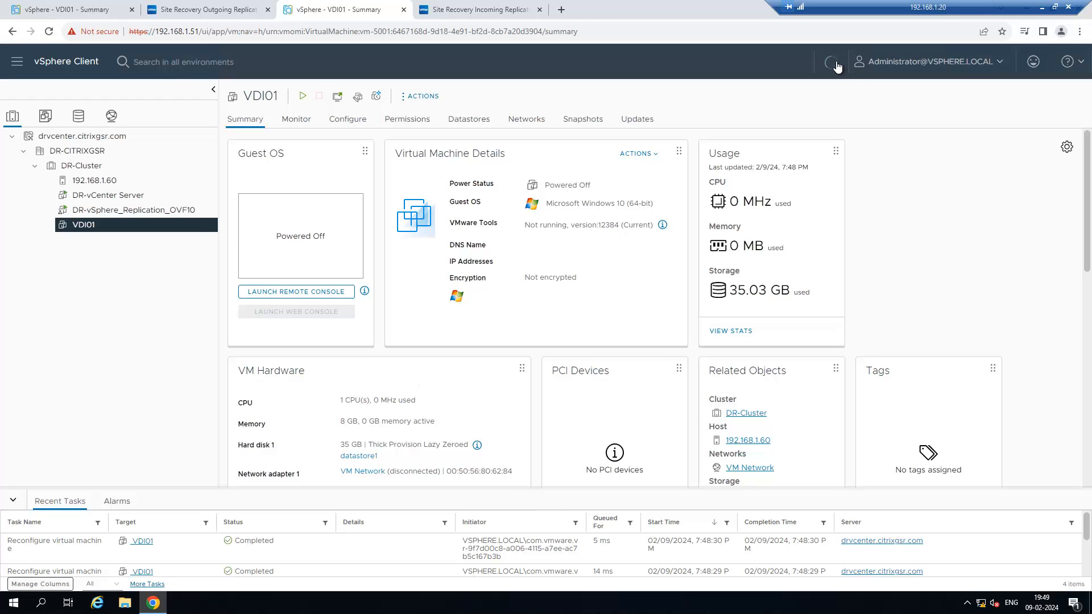
- Refresh the incoming replications in Site Recovery to check VDI01's recovery status
click(489, 9)
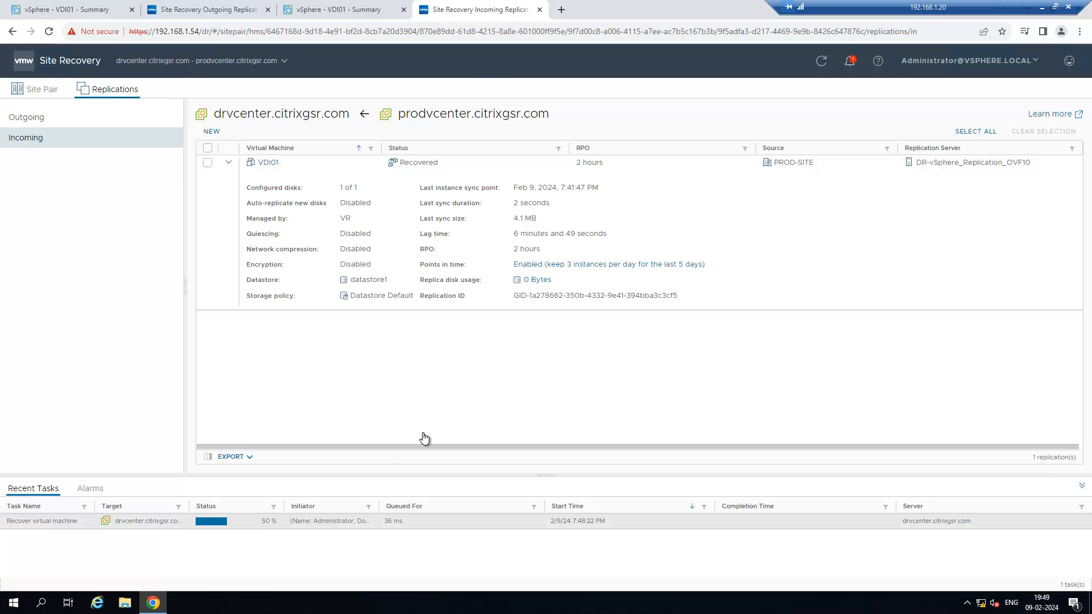
click(821, 61)
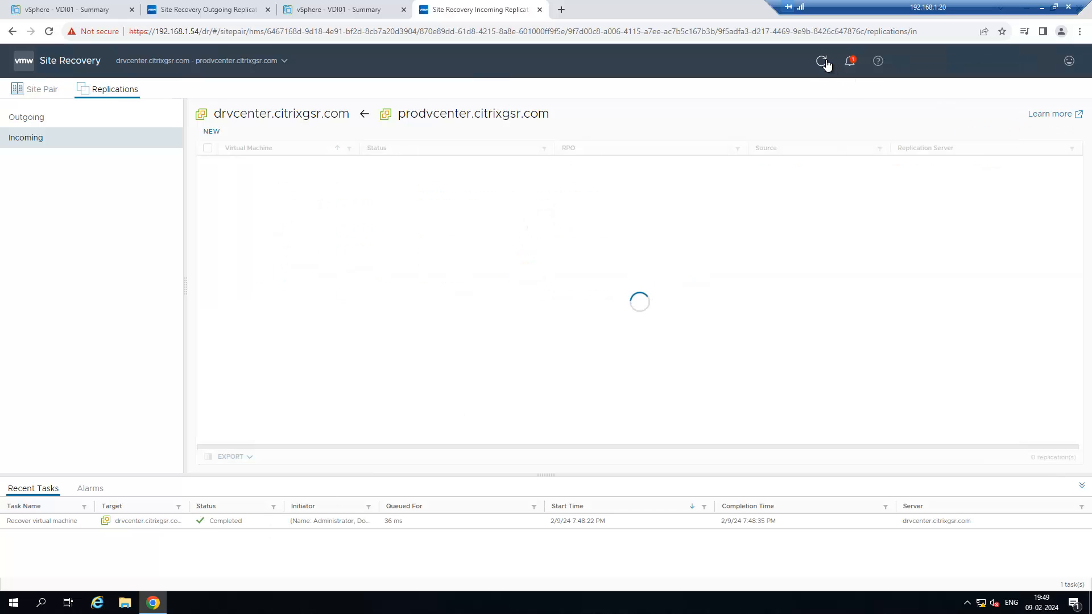
- In the DR vCenter, set VDI01's network adapter 1 to connect at power on and power on the virtual machine
click(345, 8)
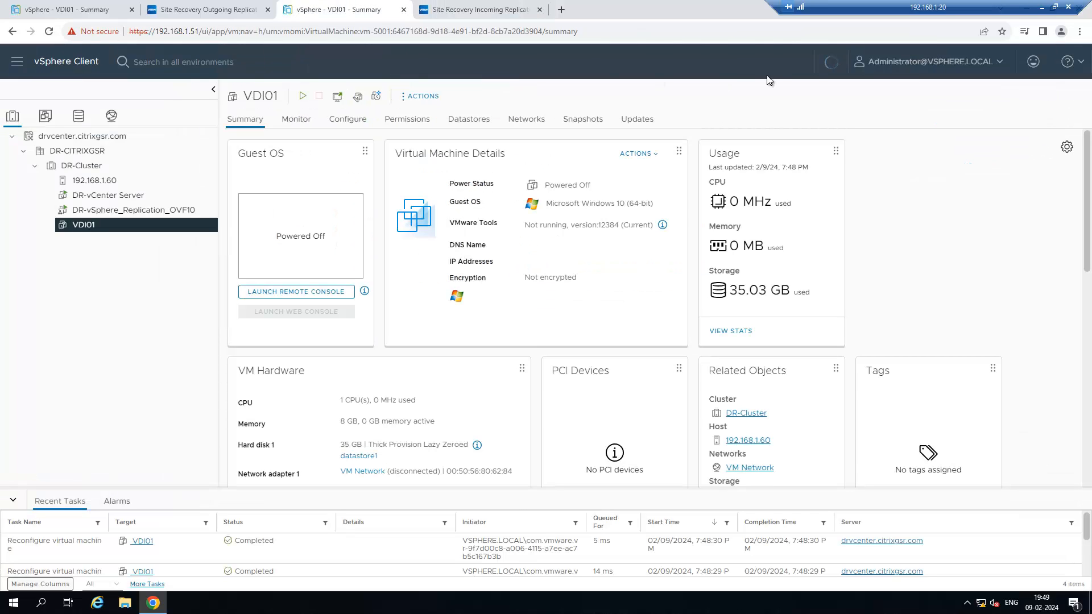
click(405, 98)
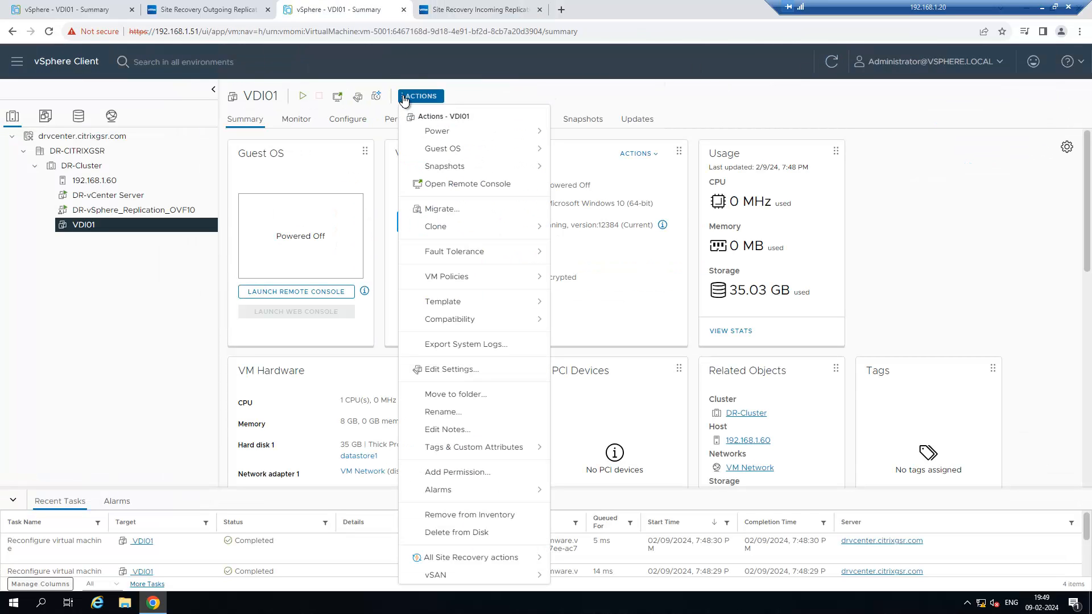
click(432, 358)
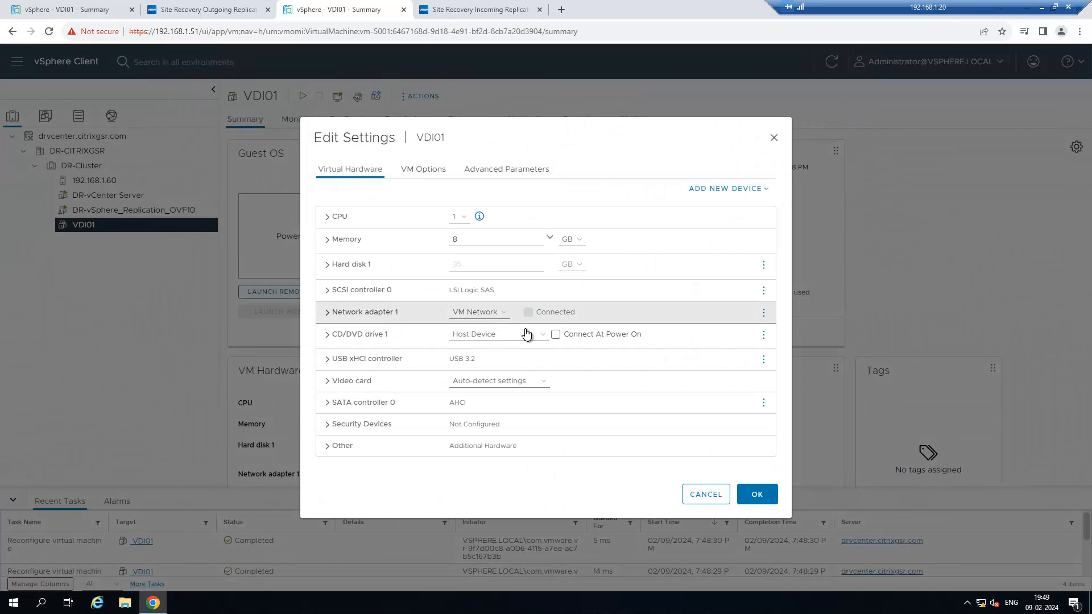
click(328, 313)
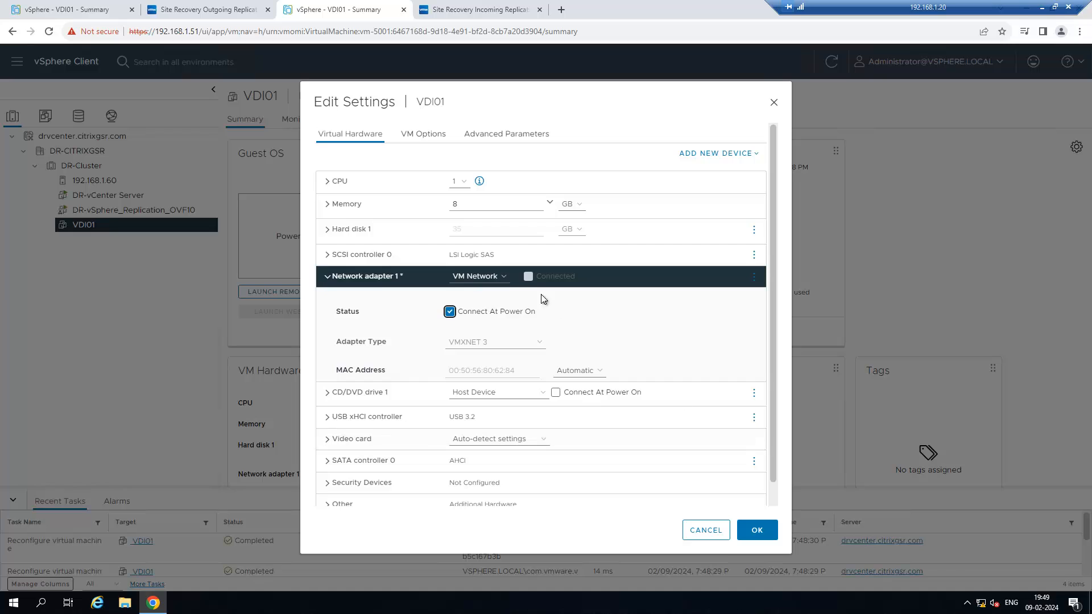
click(757, 530)
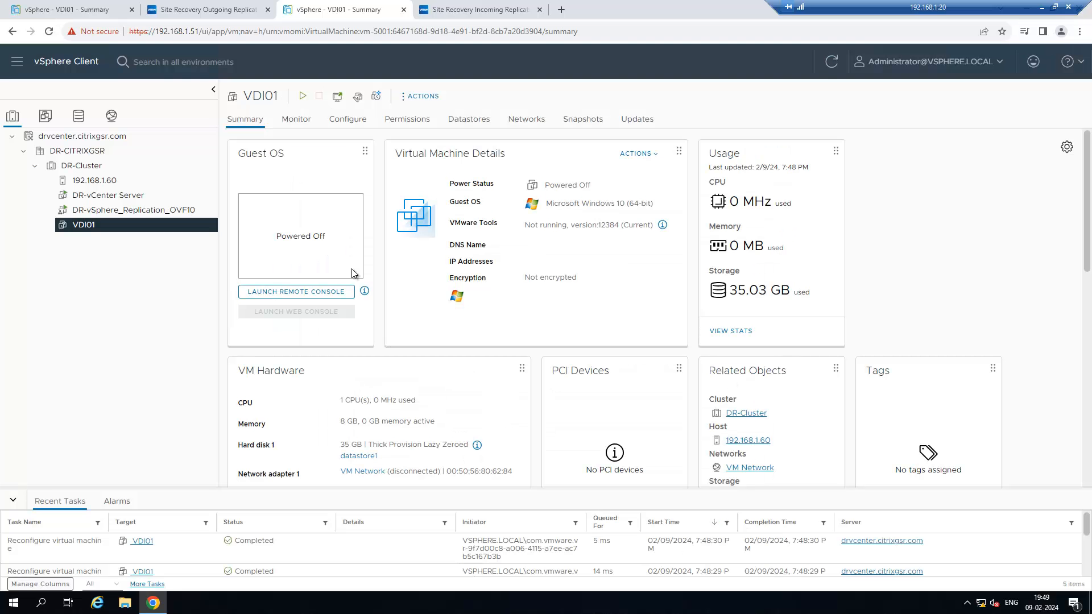
click(301, 96)
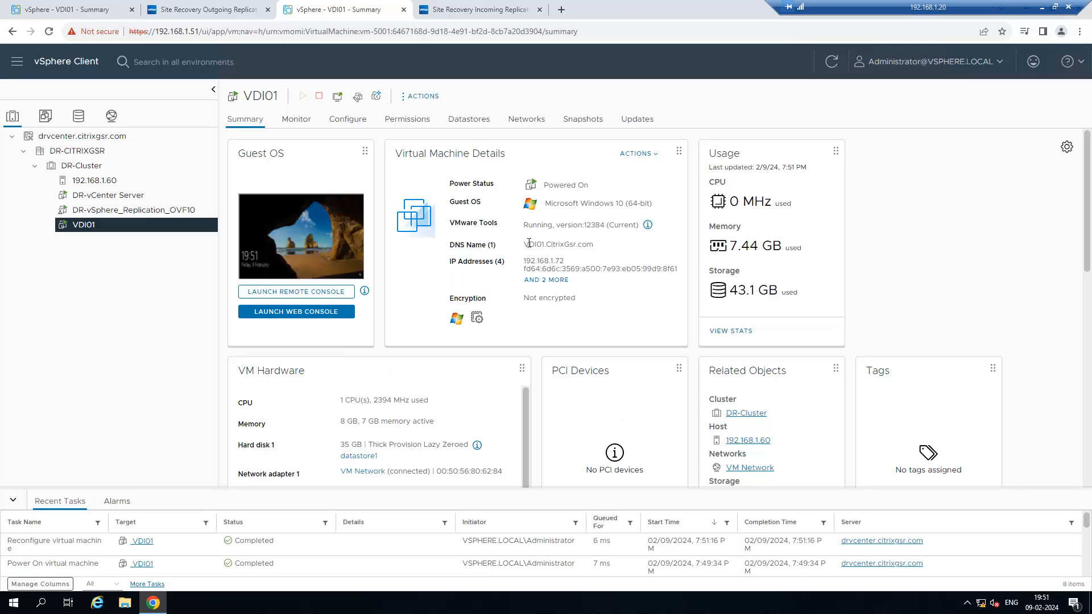
- Switch to Citrix Studio in the 192.168.1.37 remote session and refresh the machine search to check VDI01's registration state
click(1043, 8)
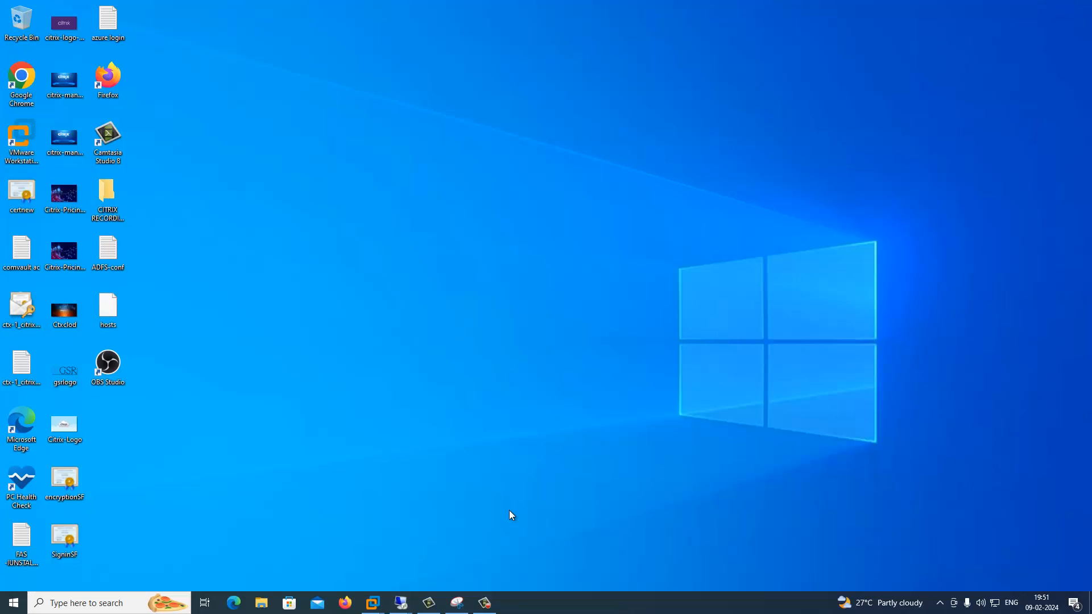
mouse_move(412, 599)
click(436, 556)
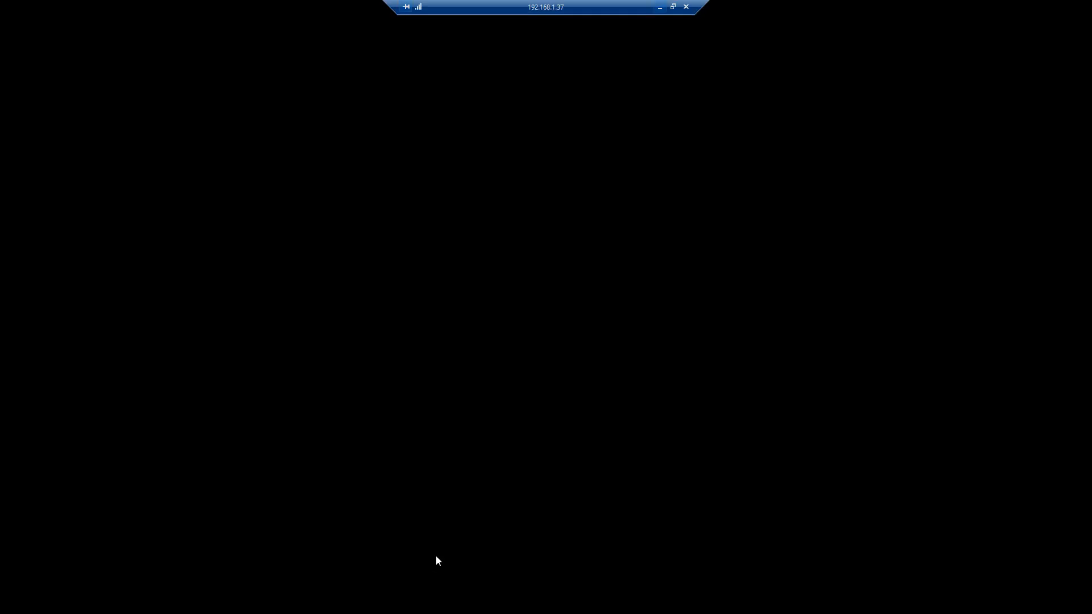
click(947, 111)
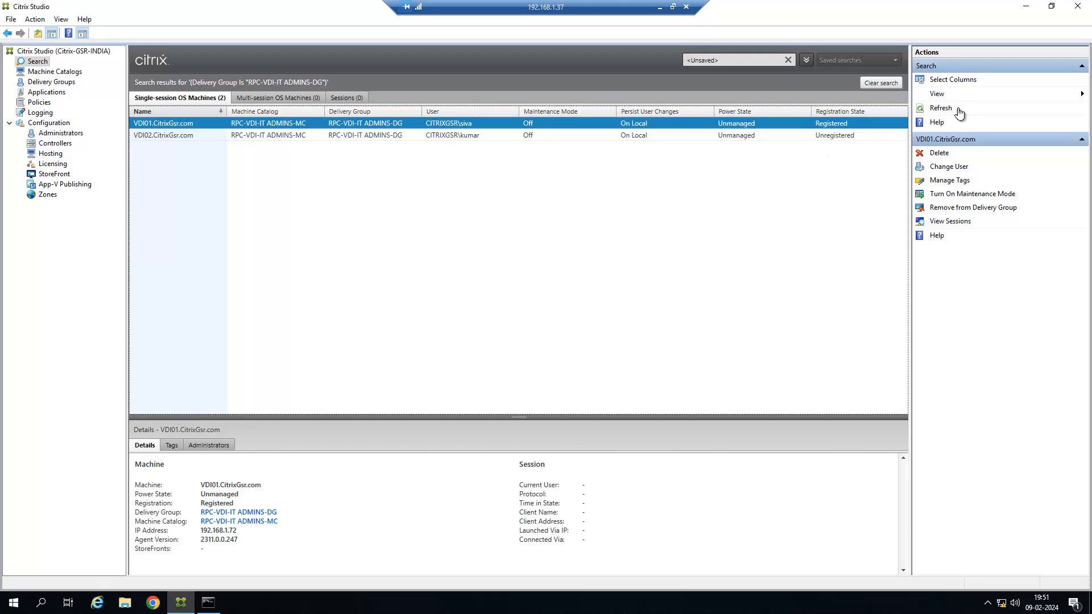
click(939, 111)
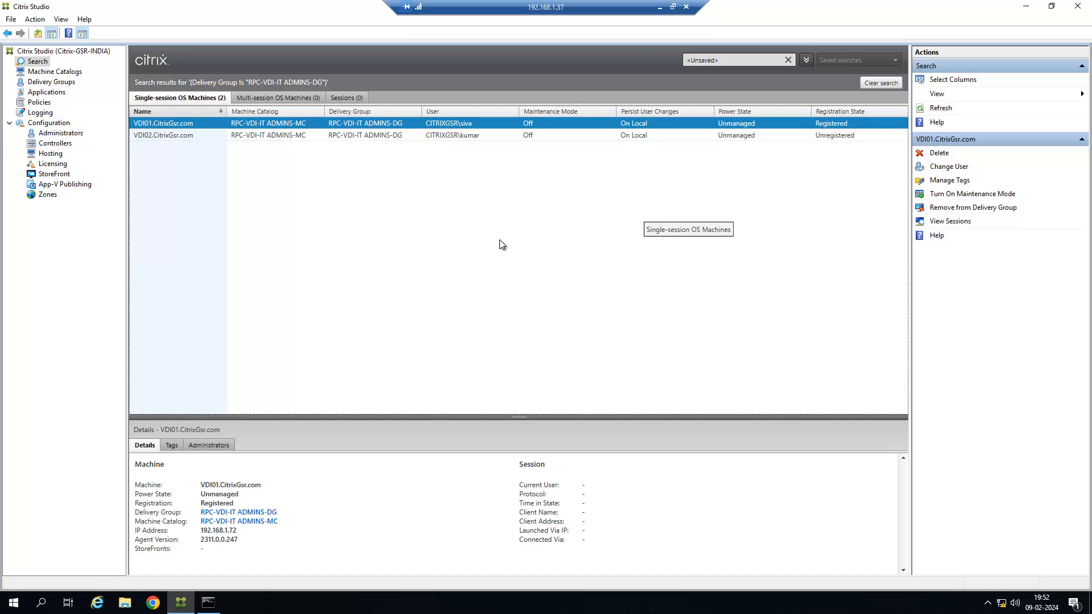
- Switch back to the 192.168.1.20 remote session showing VDI01's summary in the DR vCenter
click(659, 7)
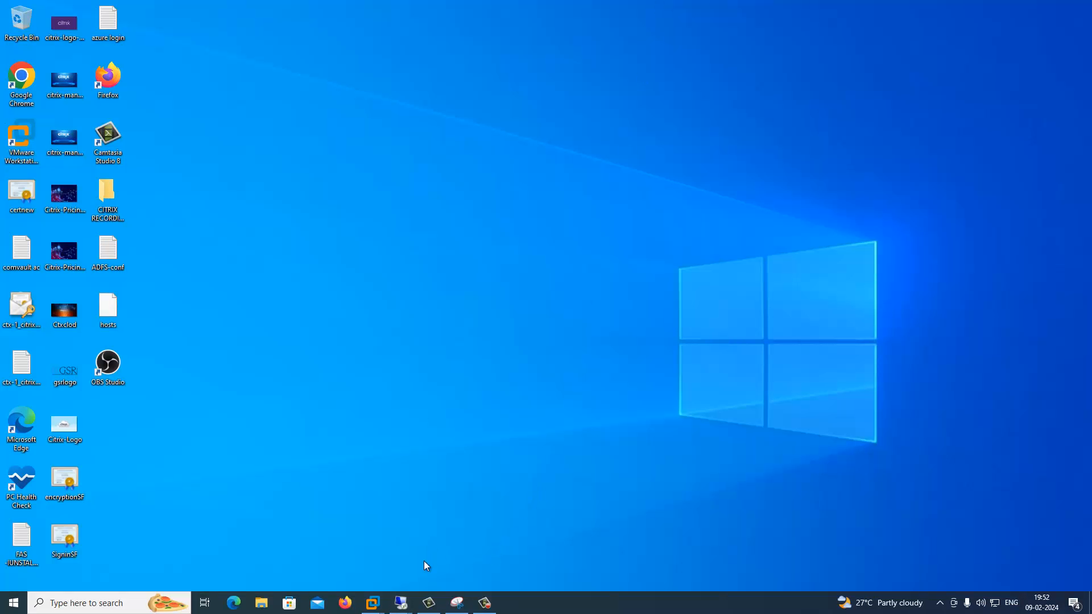
mouse_move(401, 603)
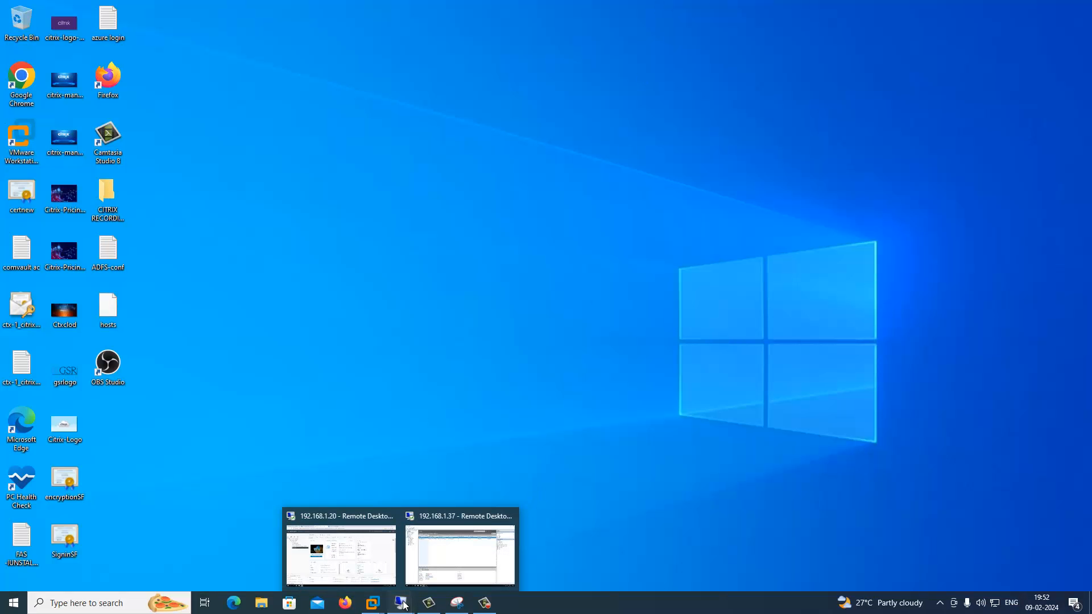
click(376, 562)
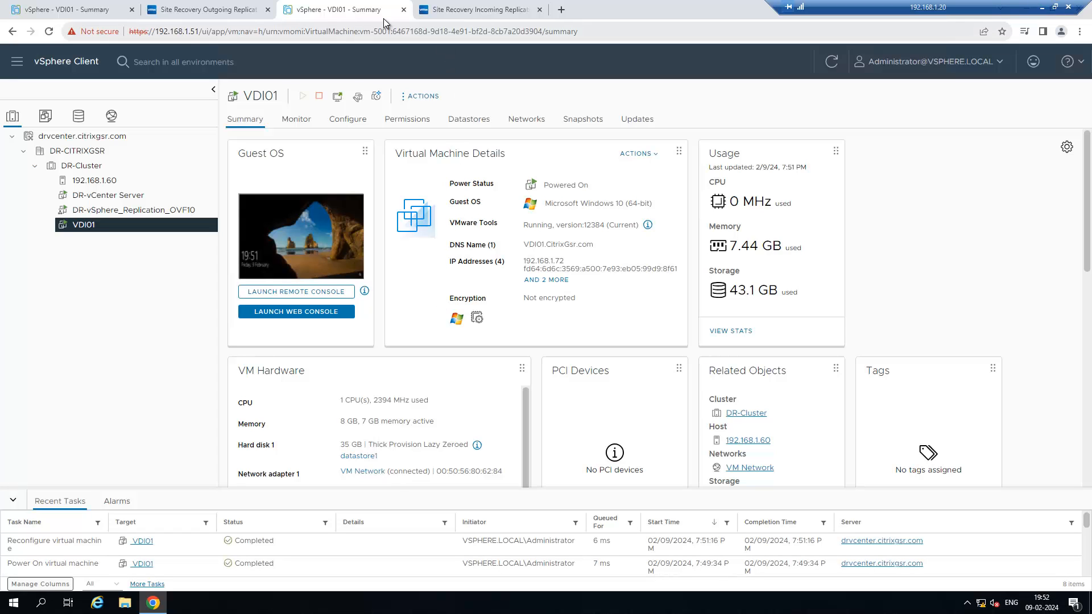